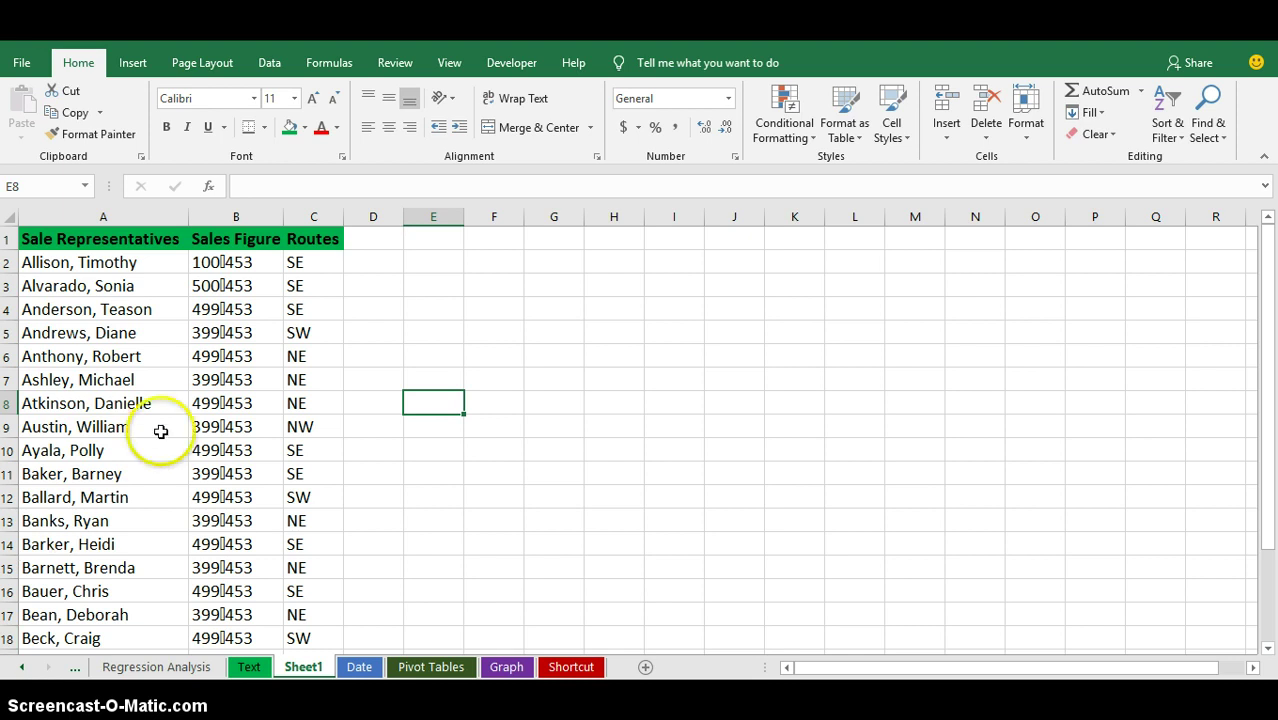
{"action": "left_click", "coordinate": [225, 314]}
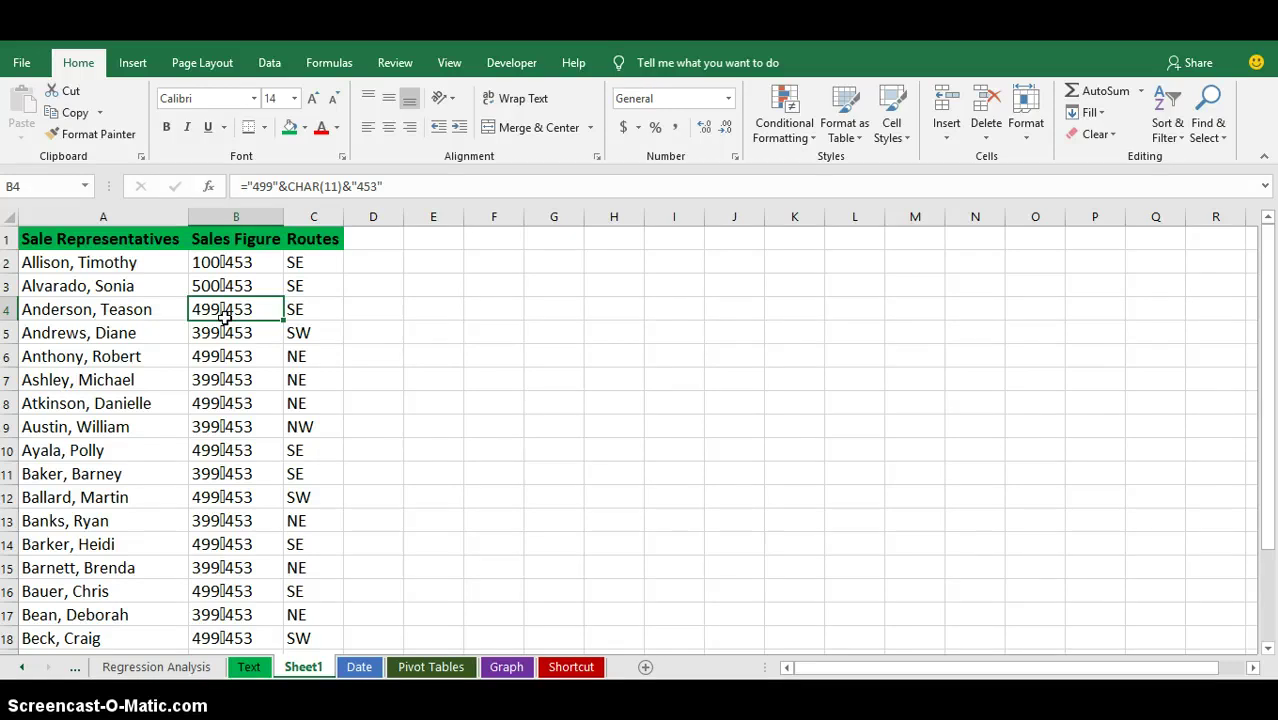
{"action": "left_click", "coordinate": [139, 301]}
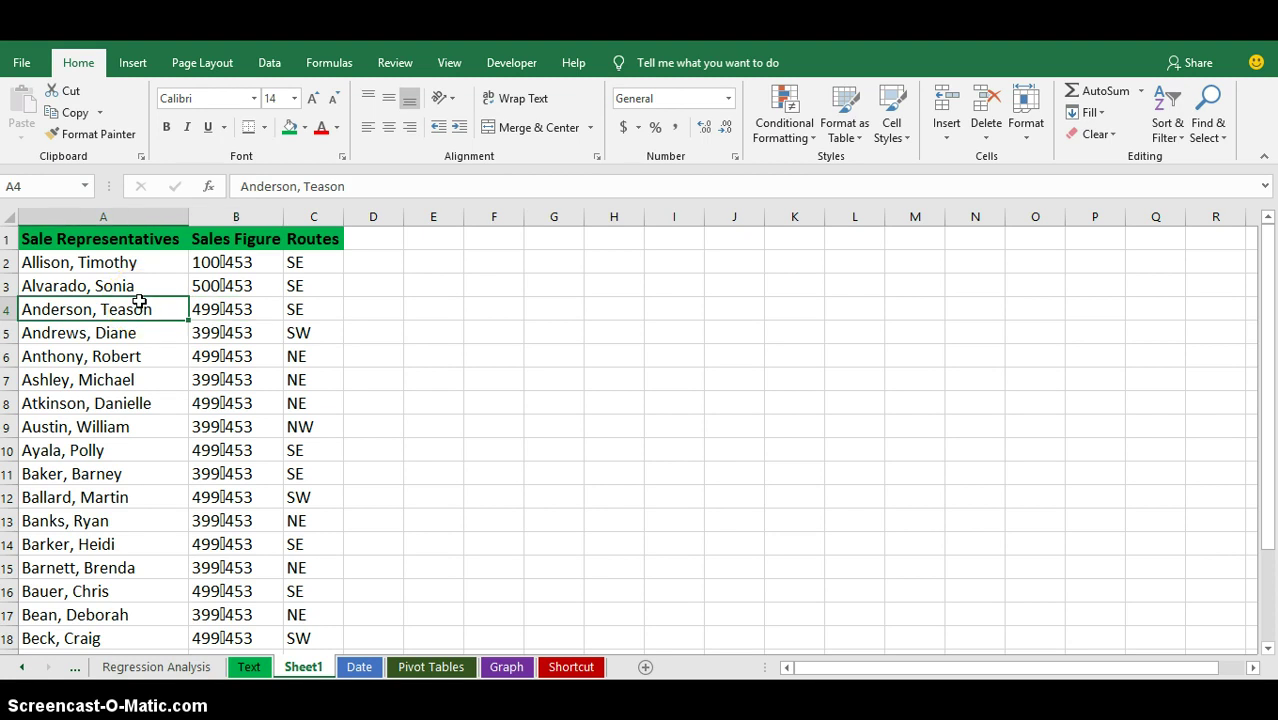
{"action": "left_click", "coordinate": [315, 245]}
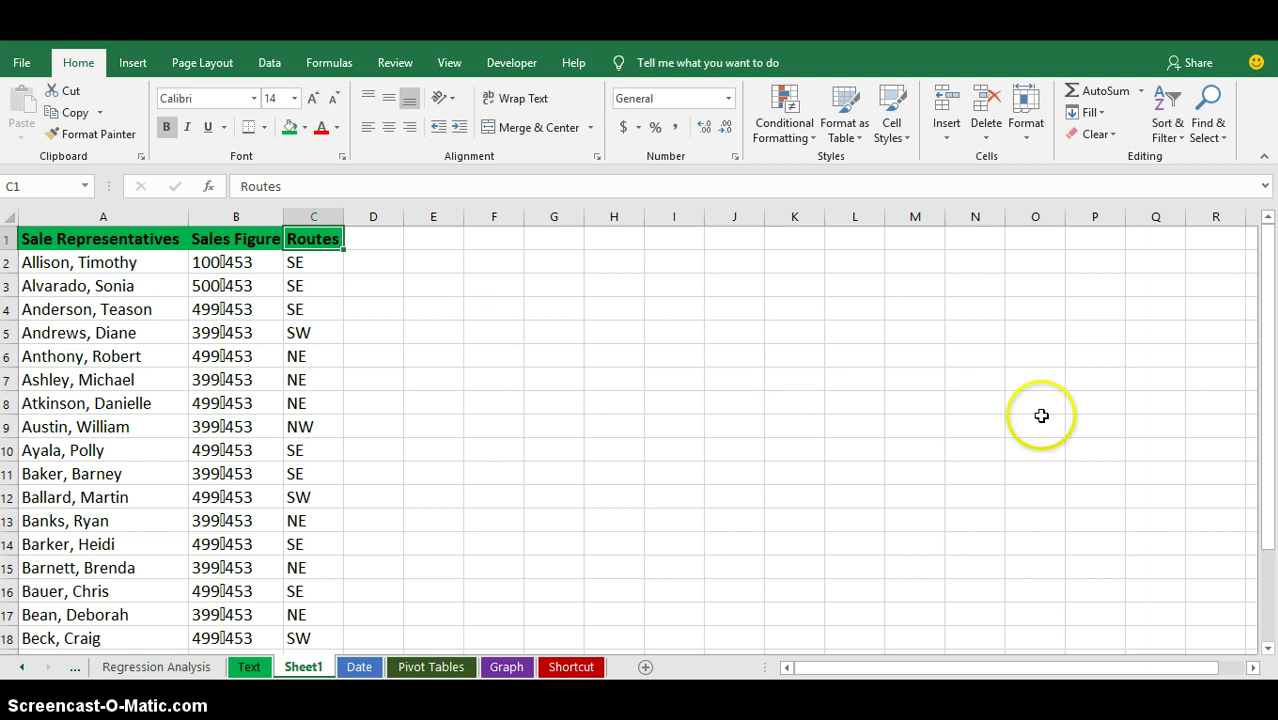
{"action": "left_click", "coordinate": [238, 325]}
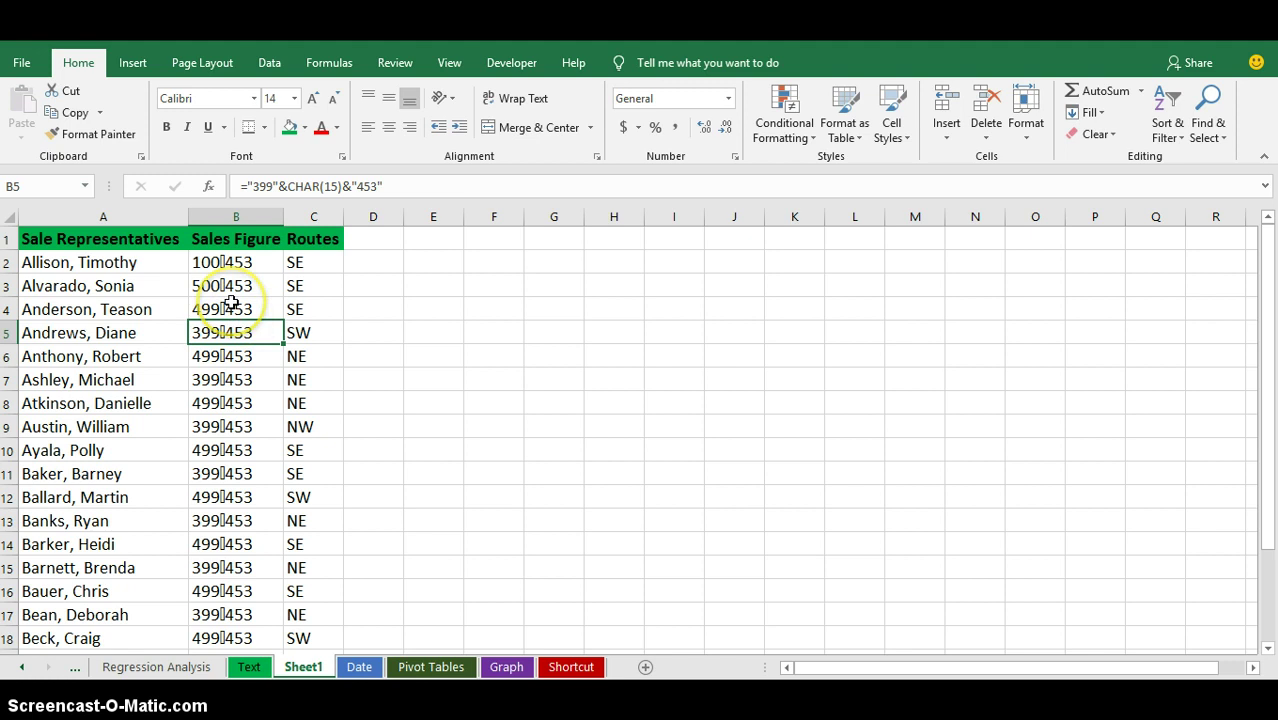
{"action": "left_click", "coordinate": [232, 306]}
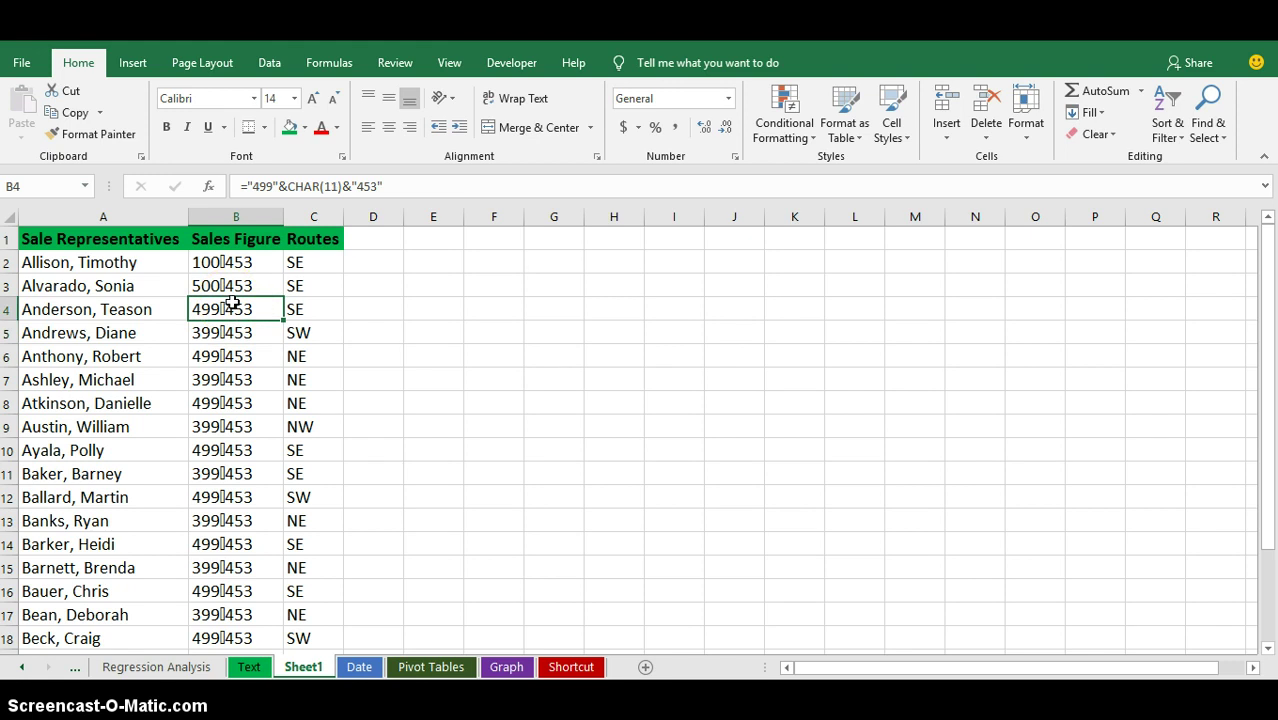
- Try totalling the sales figures B2:B21 in the Total Sales cell B22 with AutoSum, and clear that formula again
{"action": "left_click", "coordinate": [1269, 590]}
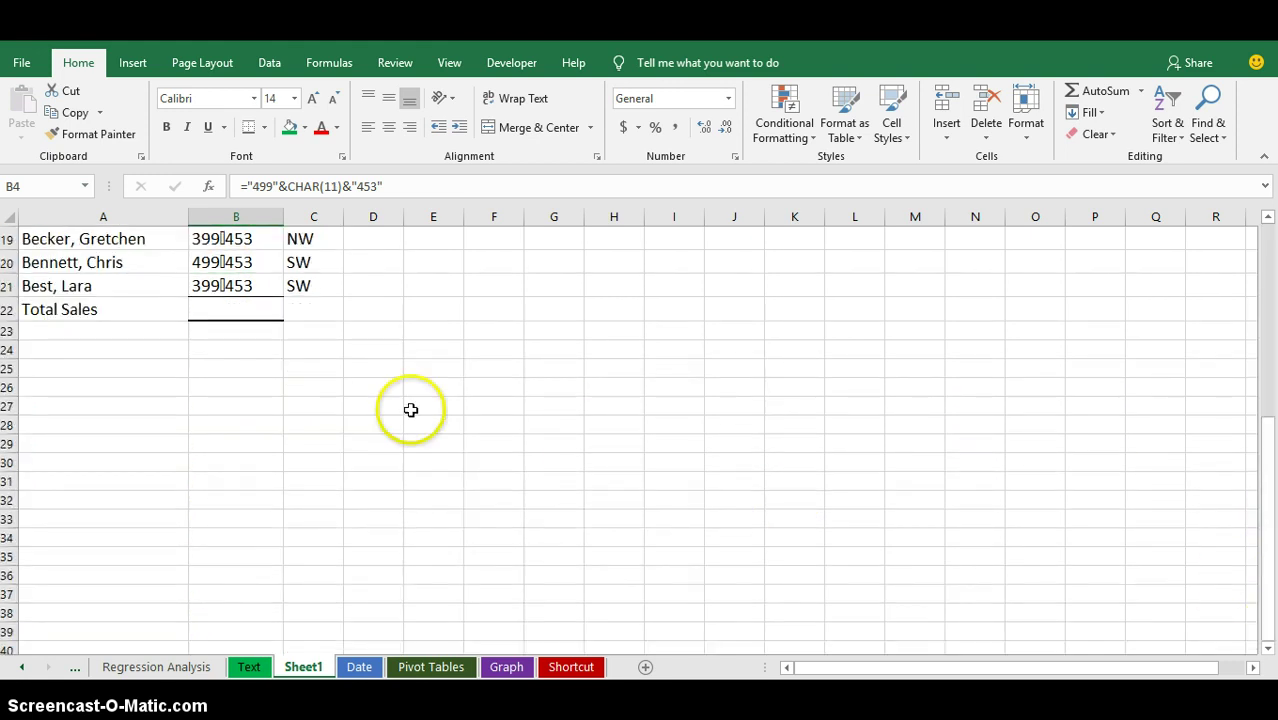
{"action": "left_click", "coordinate": [235, 308]}
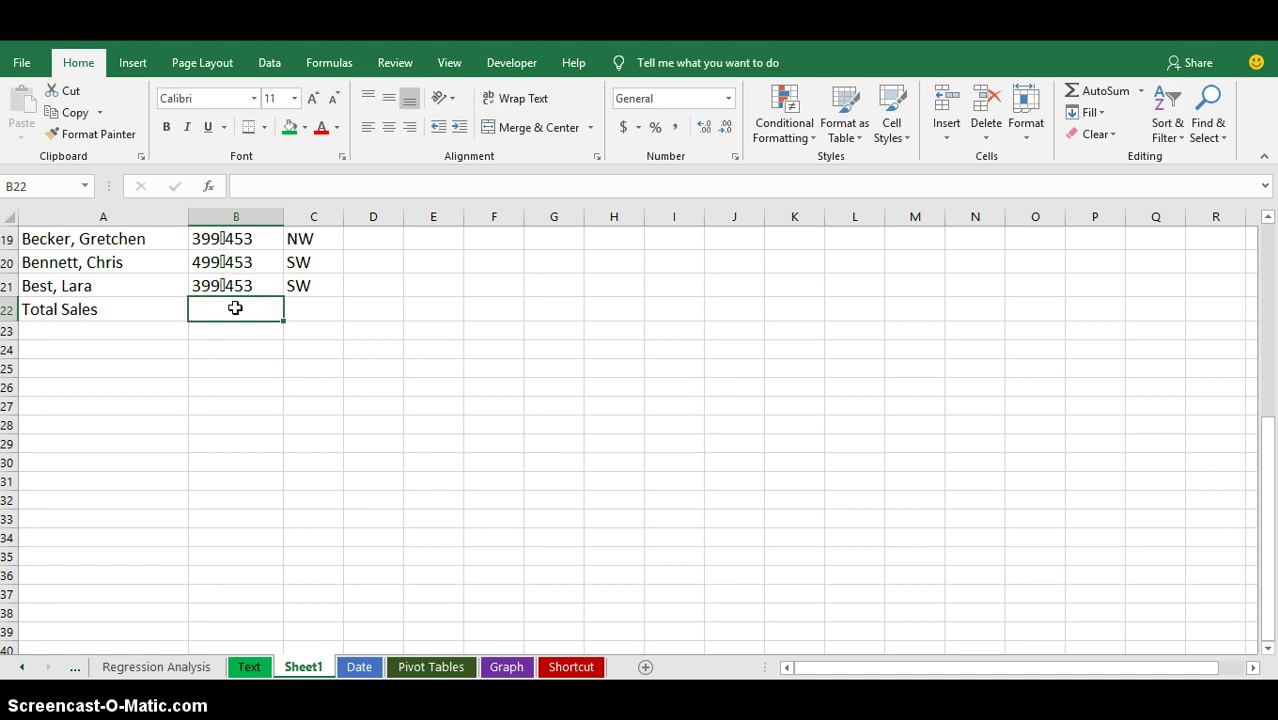
{"action": "left_click", "coordinate": [252, 305]}
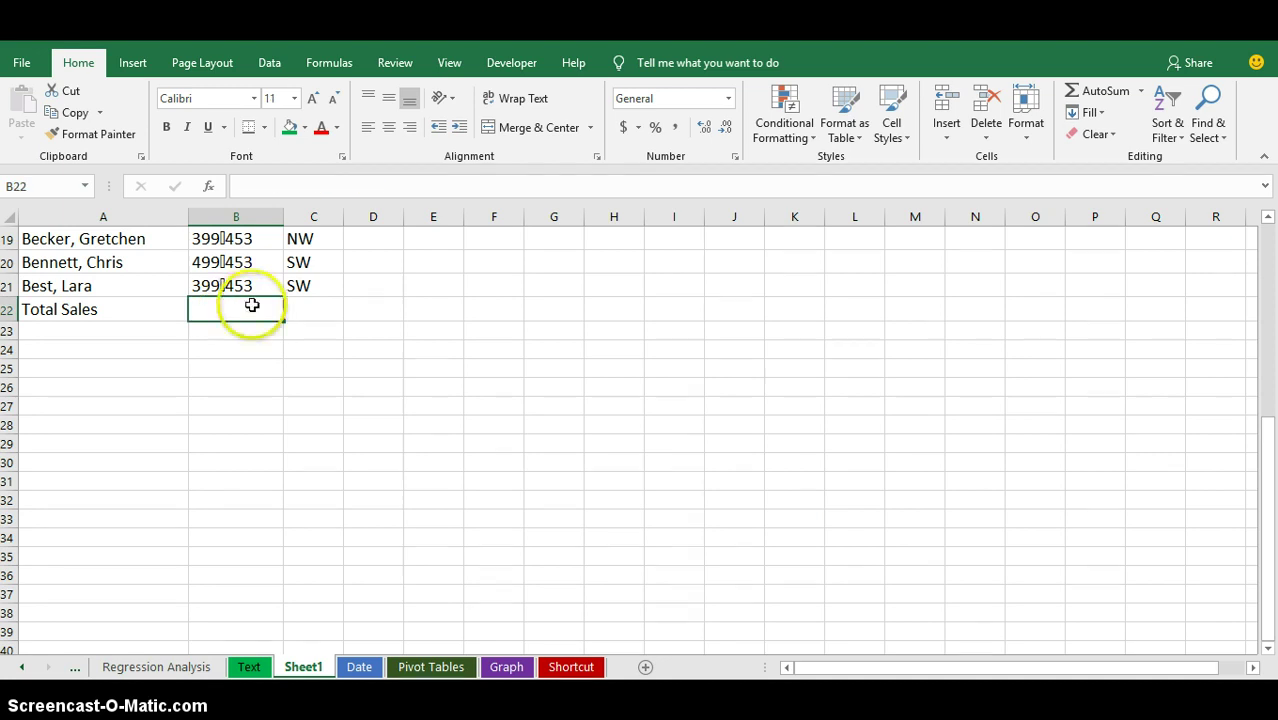
{"action": "left_click", "coordinate": [231, 314]}
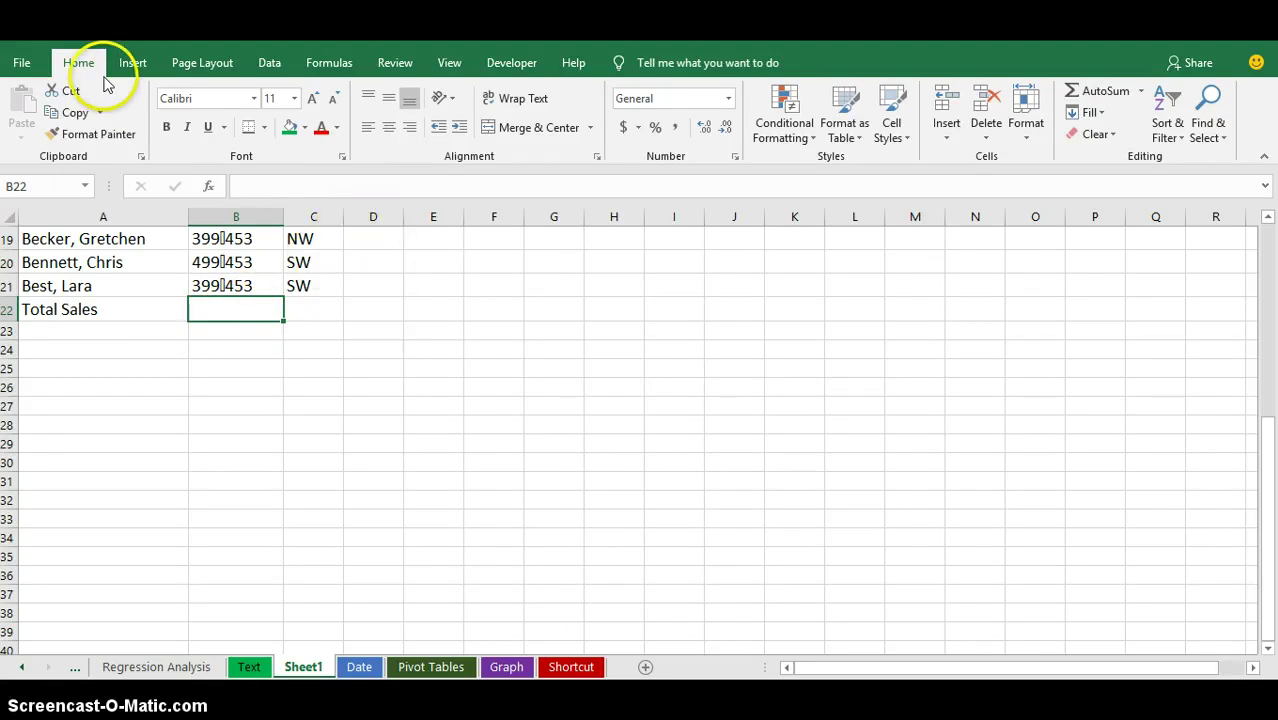
{"action": "left_click", "coordinate": [1100, 91]}
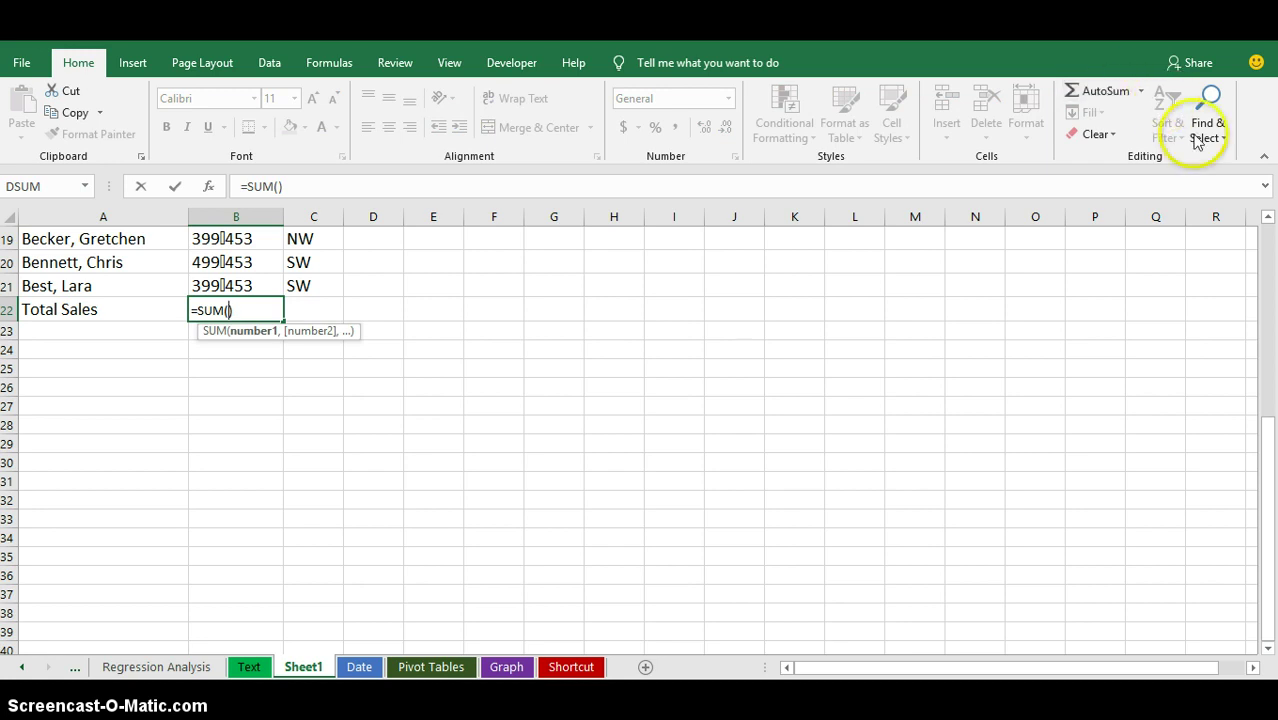
{"action": "left_click", "coordinate": [1271, 248]}
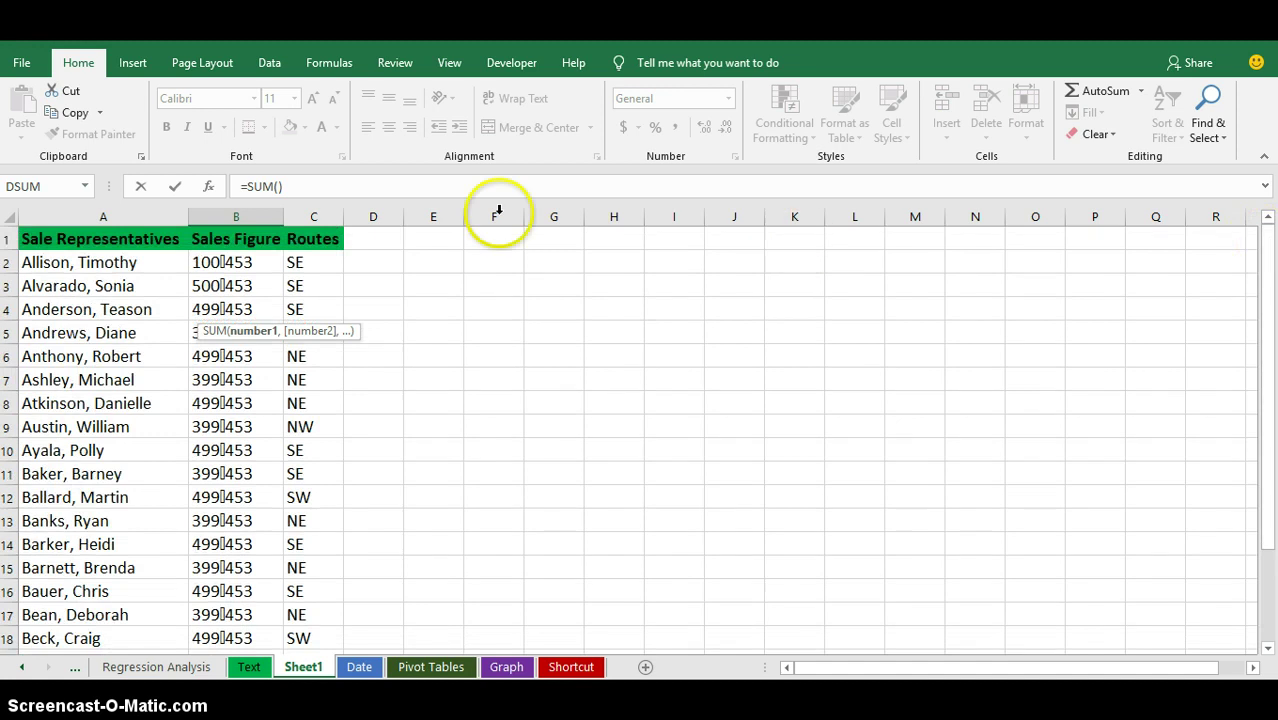
{"action": "left_click", "coordinate": [259, 257]}
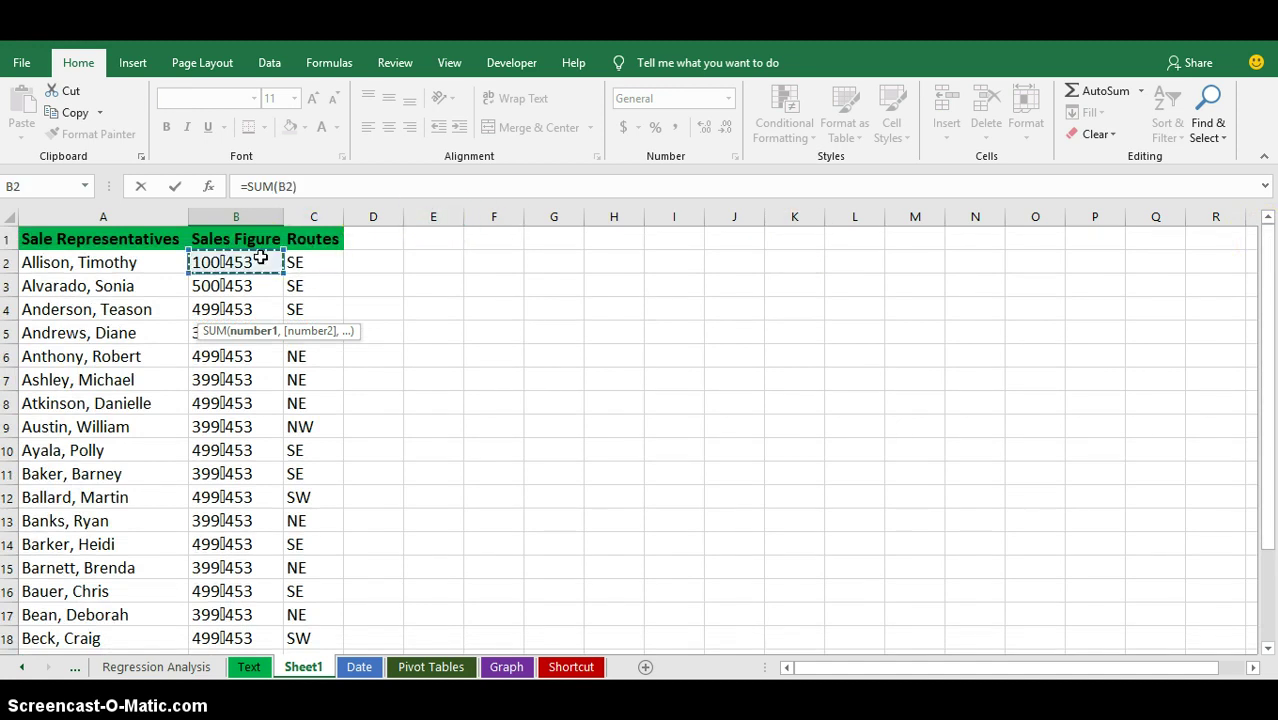
{"action": "left_click_drag", "start_coordinate": [259, 257], "coordinate": [237, 590]}
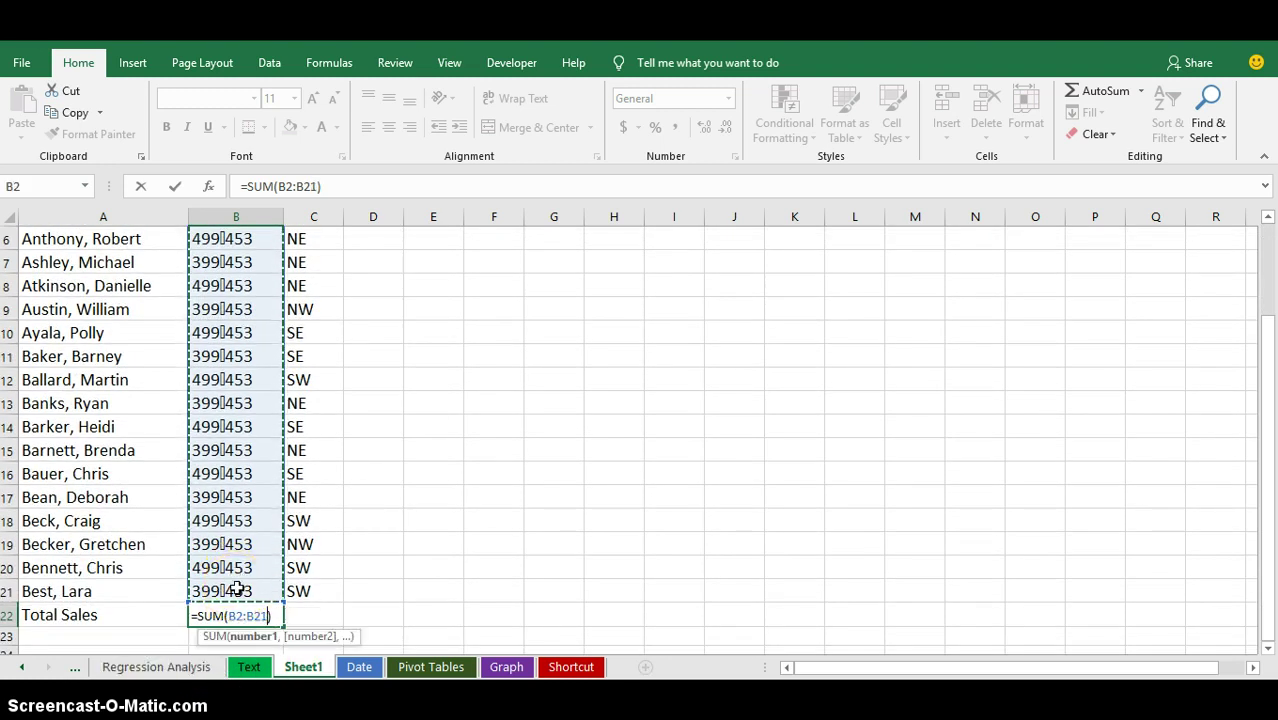
{"action": "key", "text": "Return"}
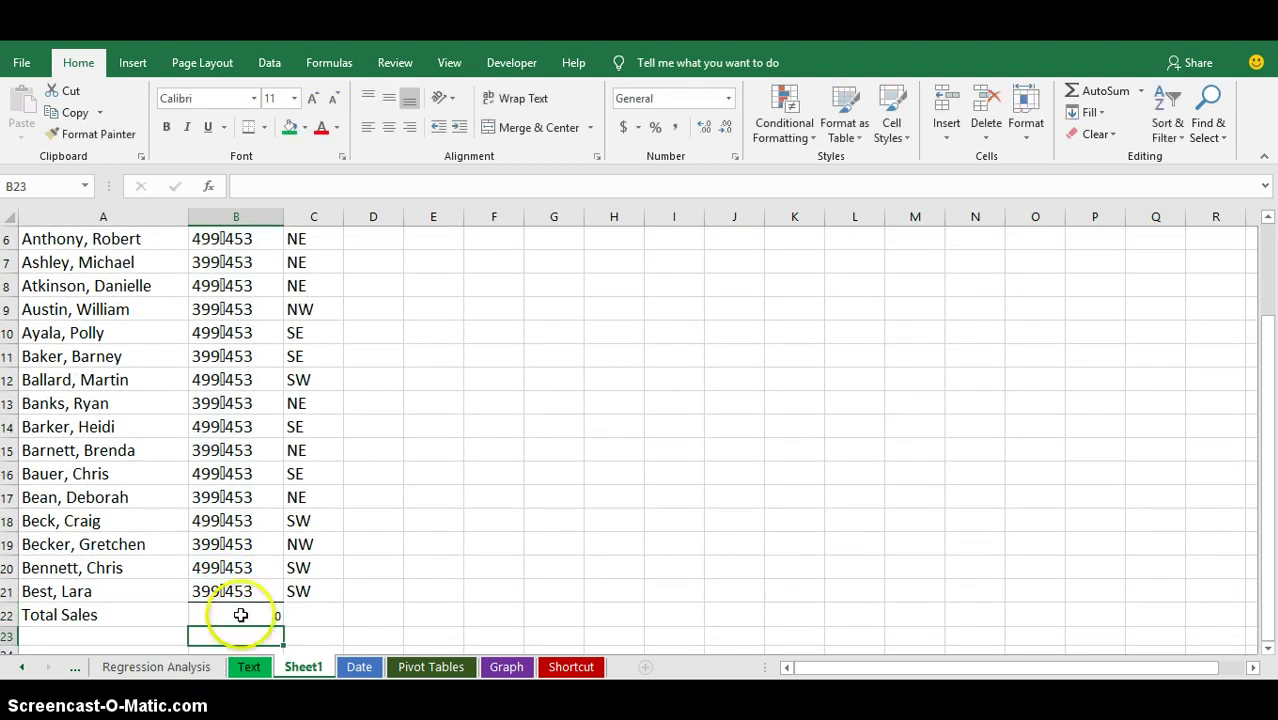
{"action": "left_click", "coordinate": [246, 616]}
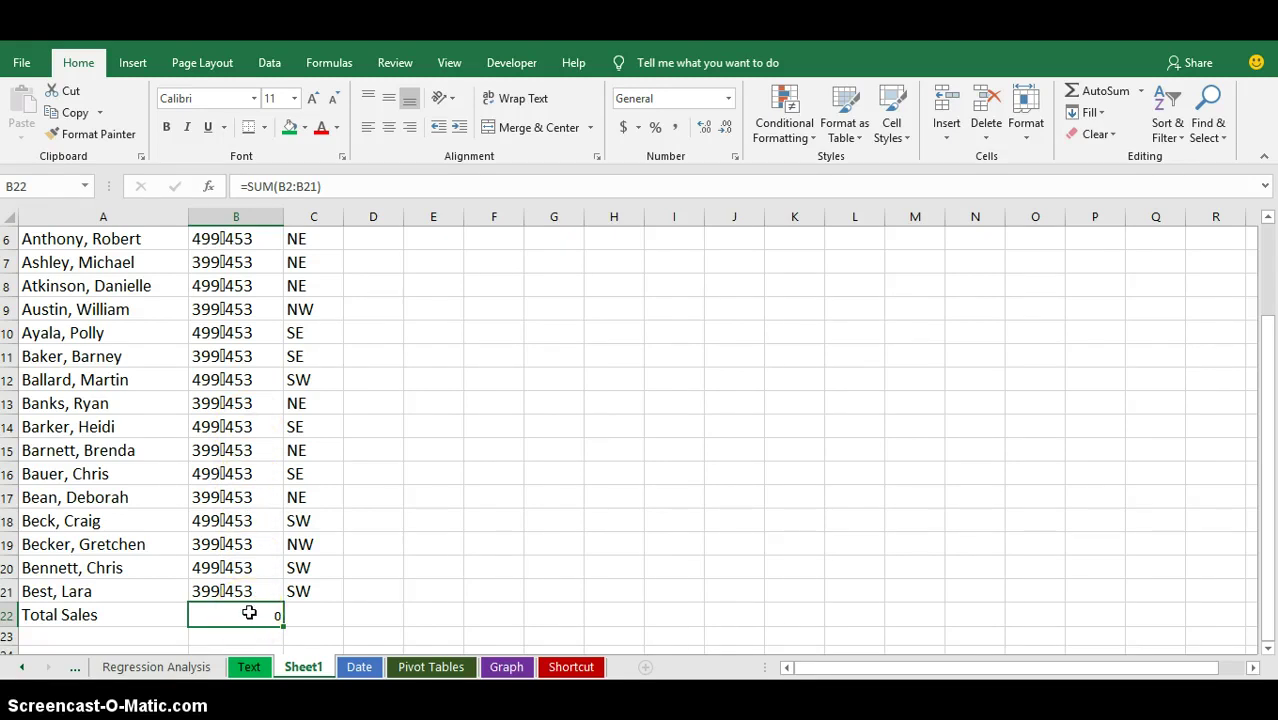
{"action": "key", "text": "Delete"}
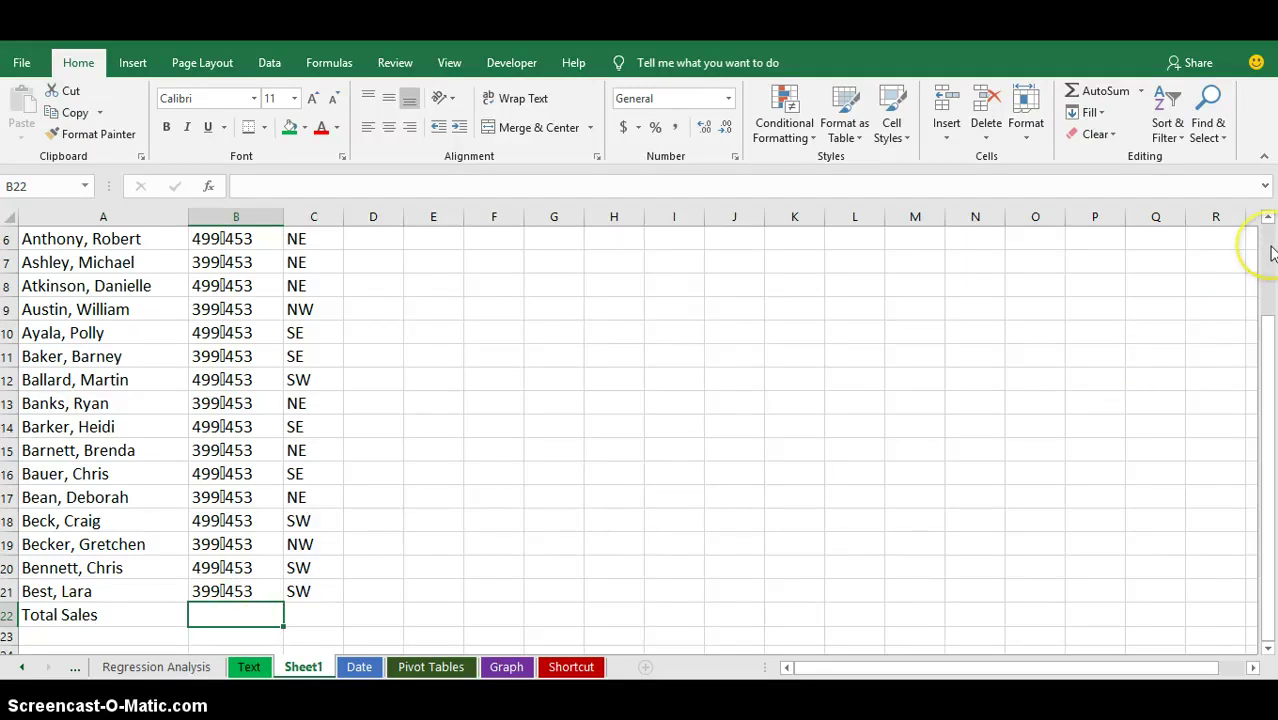
- Insert a blank column between the Sales Figure and Routes columns
{"action": "scroll", "coordinate": [1272, 251], "scroll_direction": "up", "scroll_amount": 2}
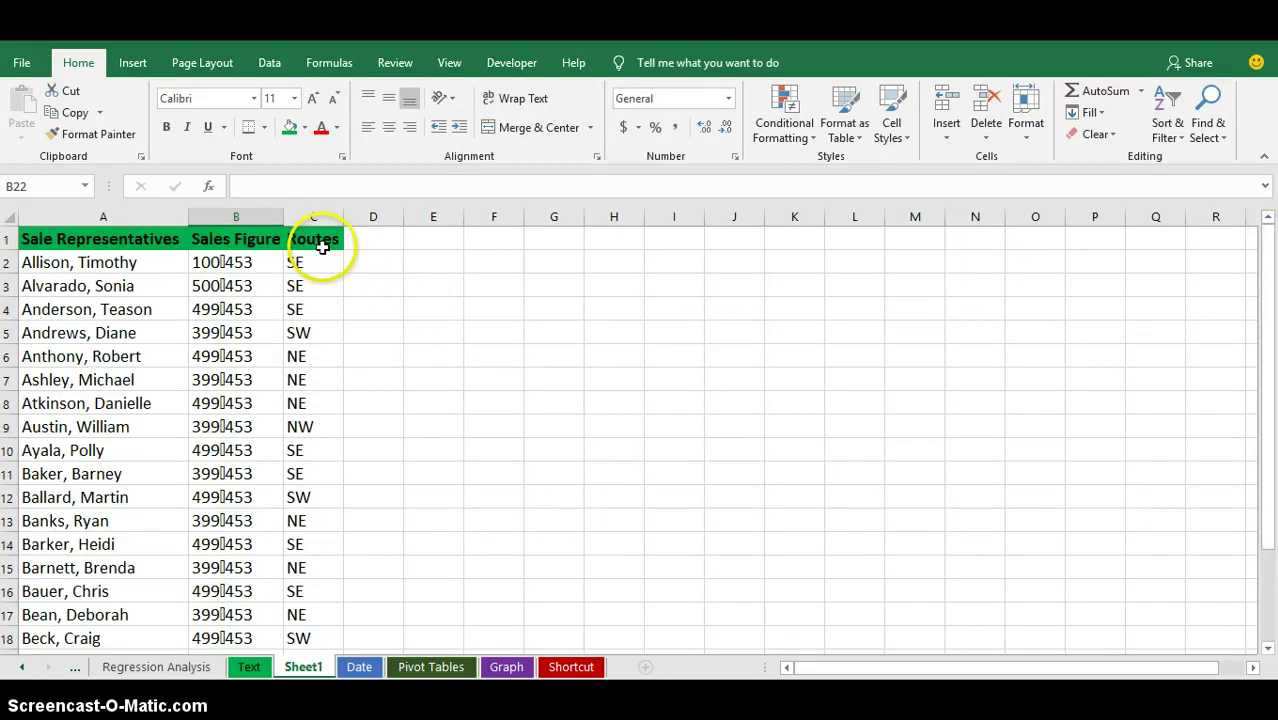
{"action": "right_click", "coordinate": [314, 217]}
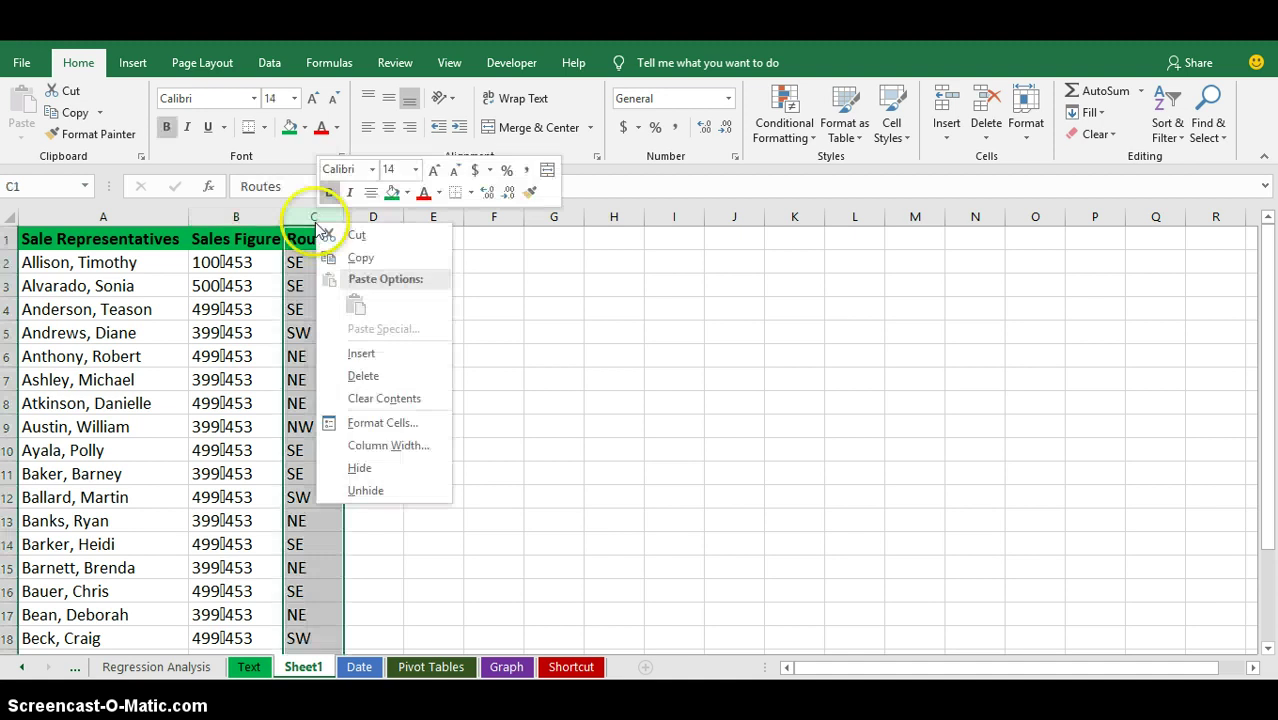
{"action": "left_click", "coordinate": [380, 358]}
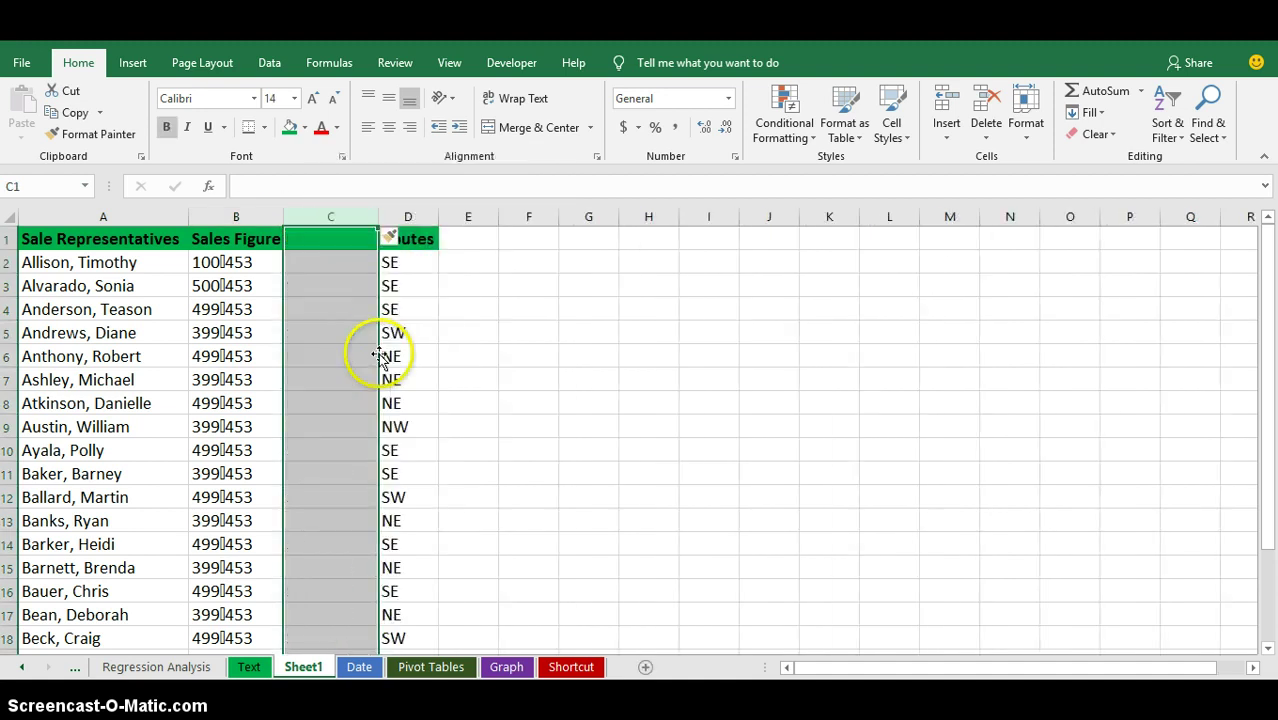
- Enter =CLEAN(B2) in C2 and copy the formula down column C through the Total Sales row
{"action": "left_click", "coordinate": [333, 253]}
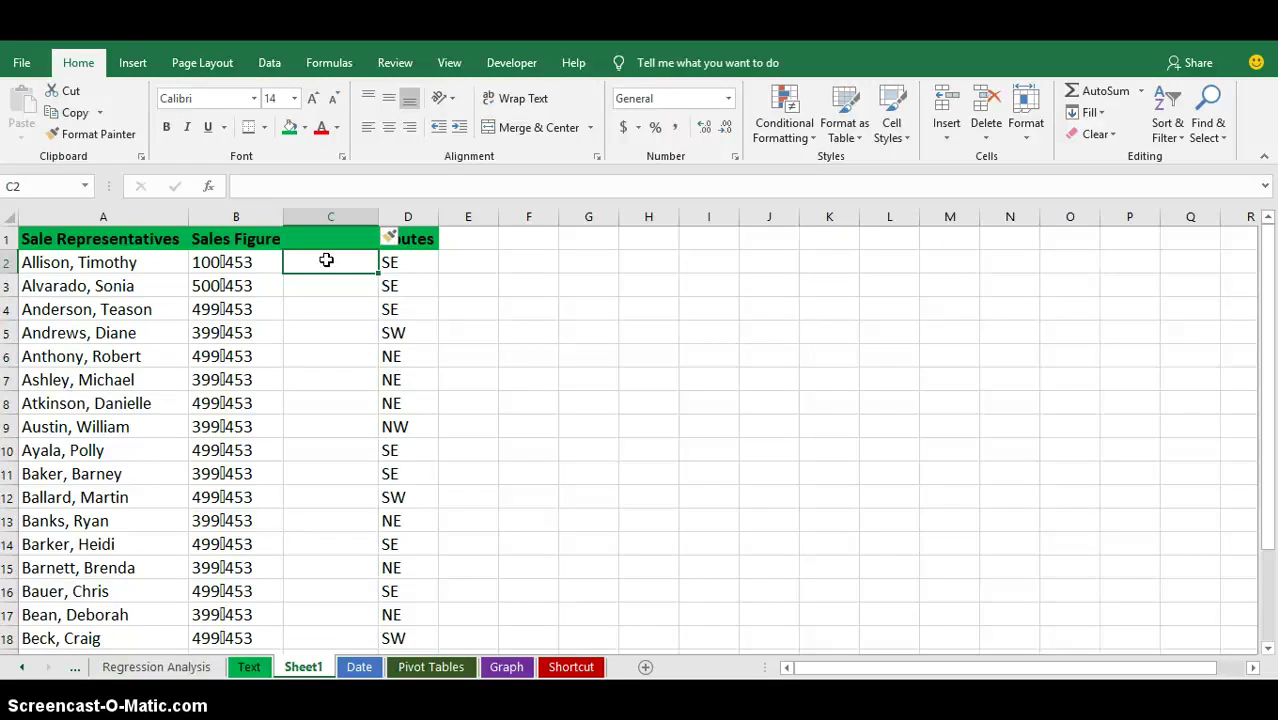
{"action": "type", "text": "="}
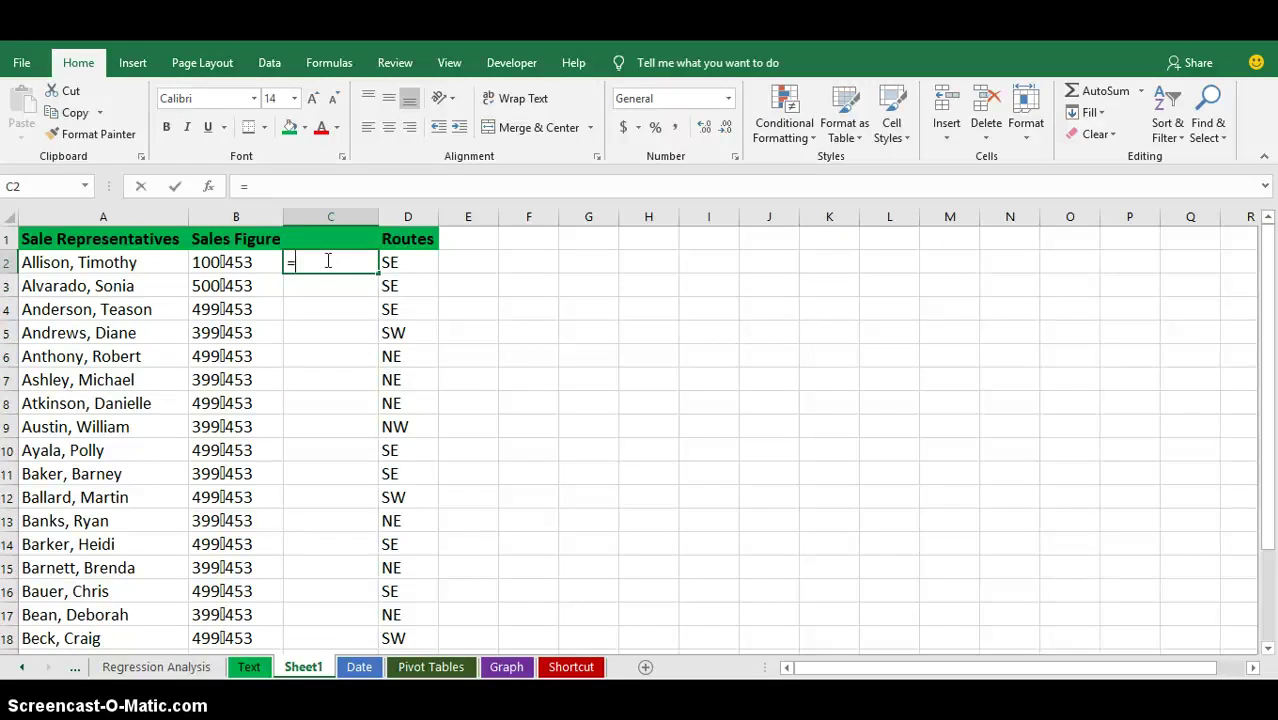
{"action": "type", "text": "clean"}
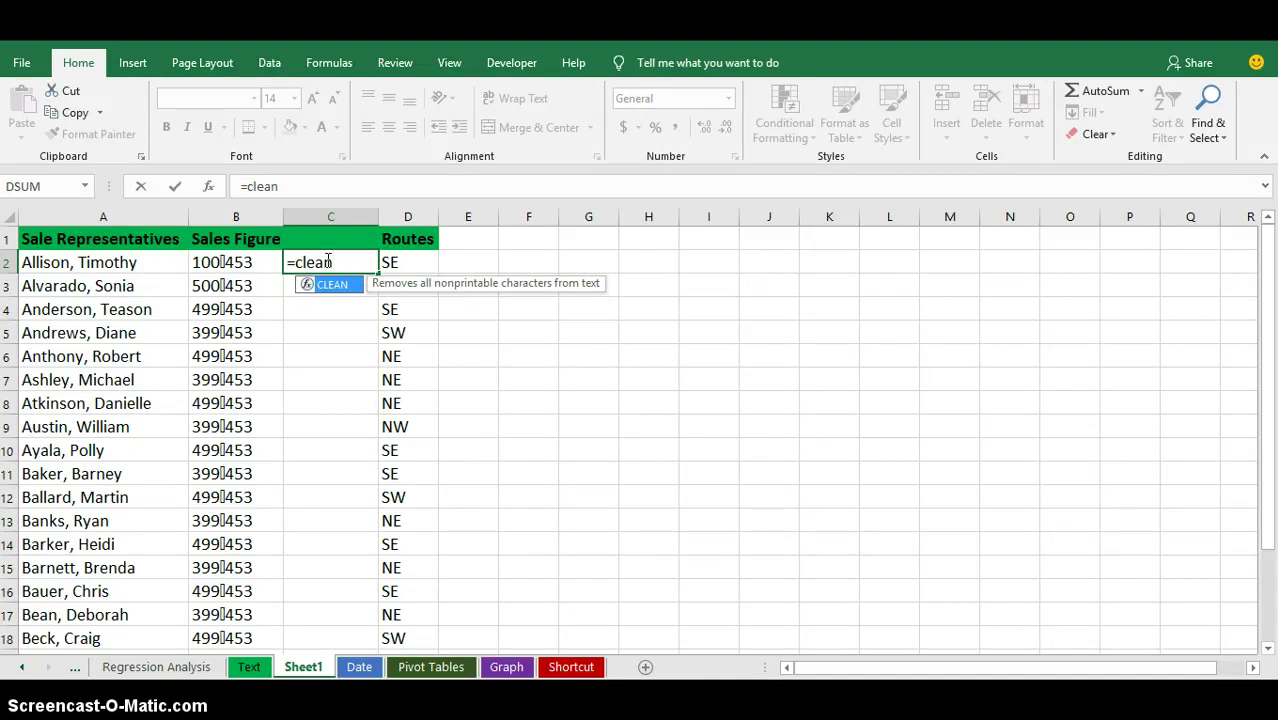
{"action": "left_click", "coordinate": [335, 287]}
{"action": "double_click", "coordinate": [335, 287]}
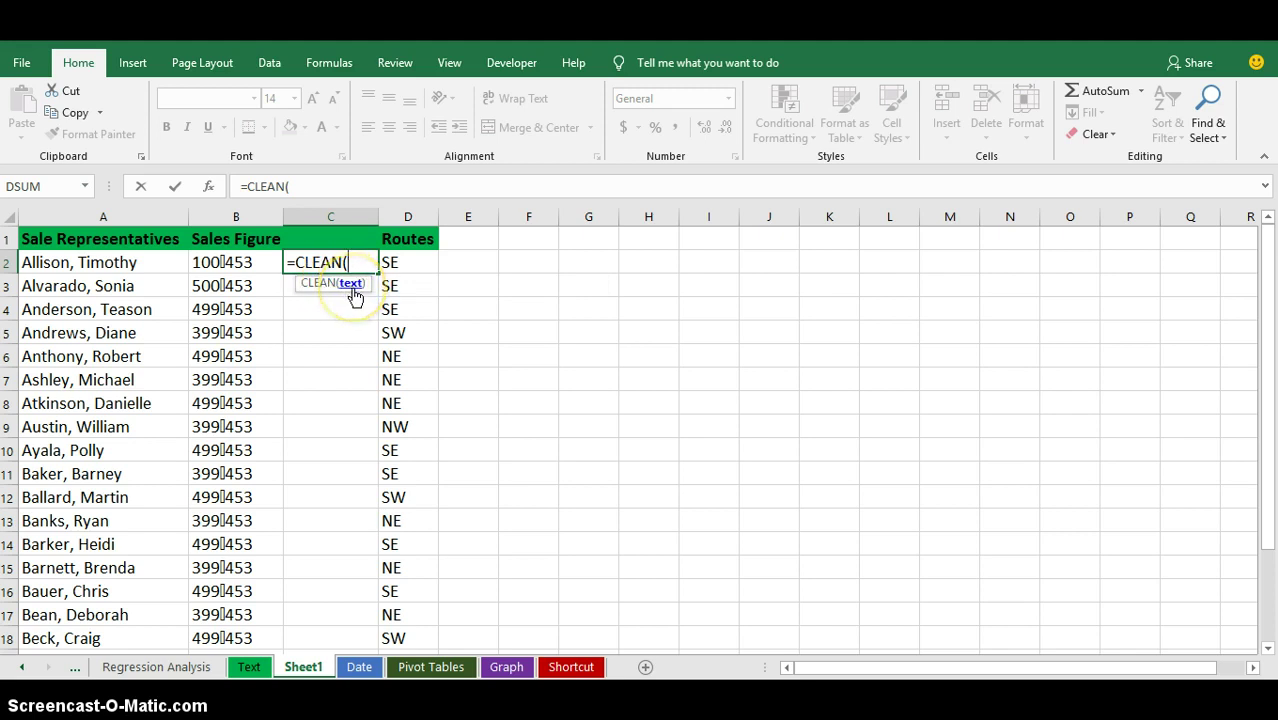
{"action": "left_click", "coordinate": [240, 262]}
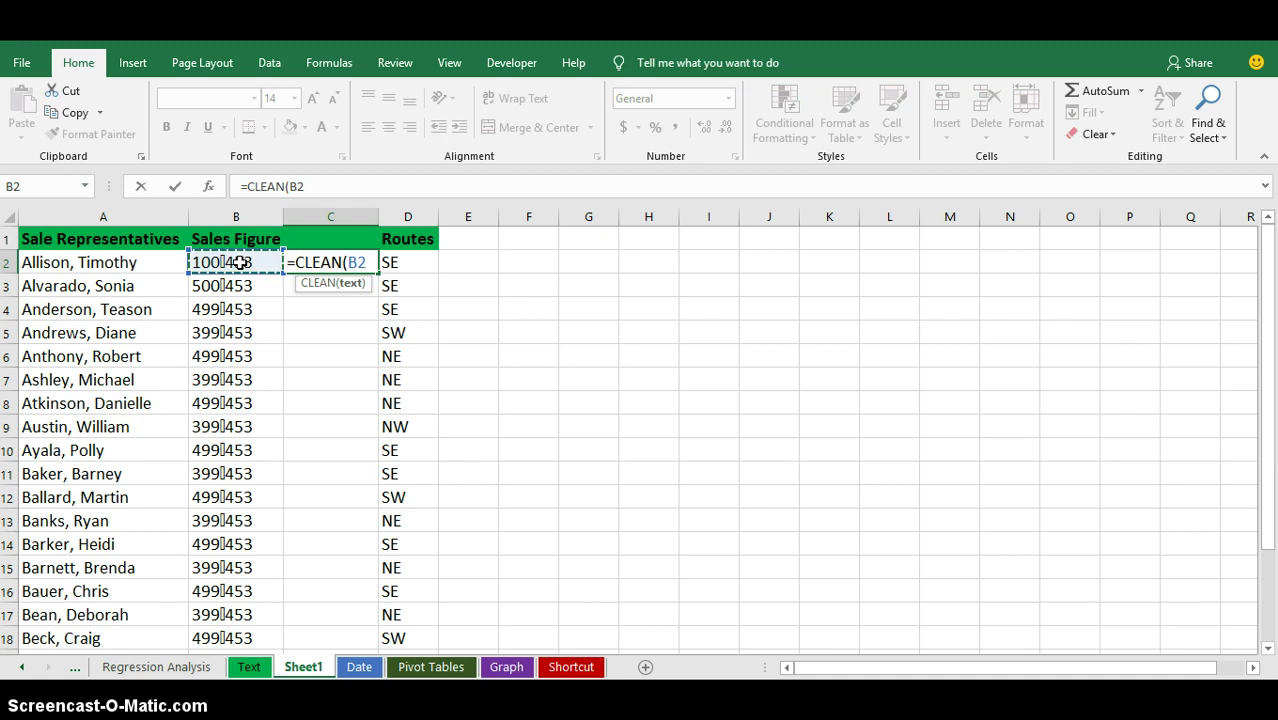
{"action": "key", "text": "Return"}
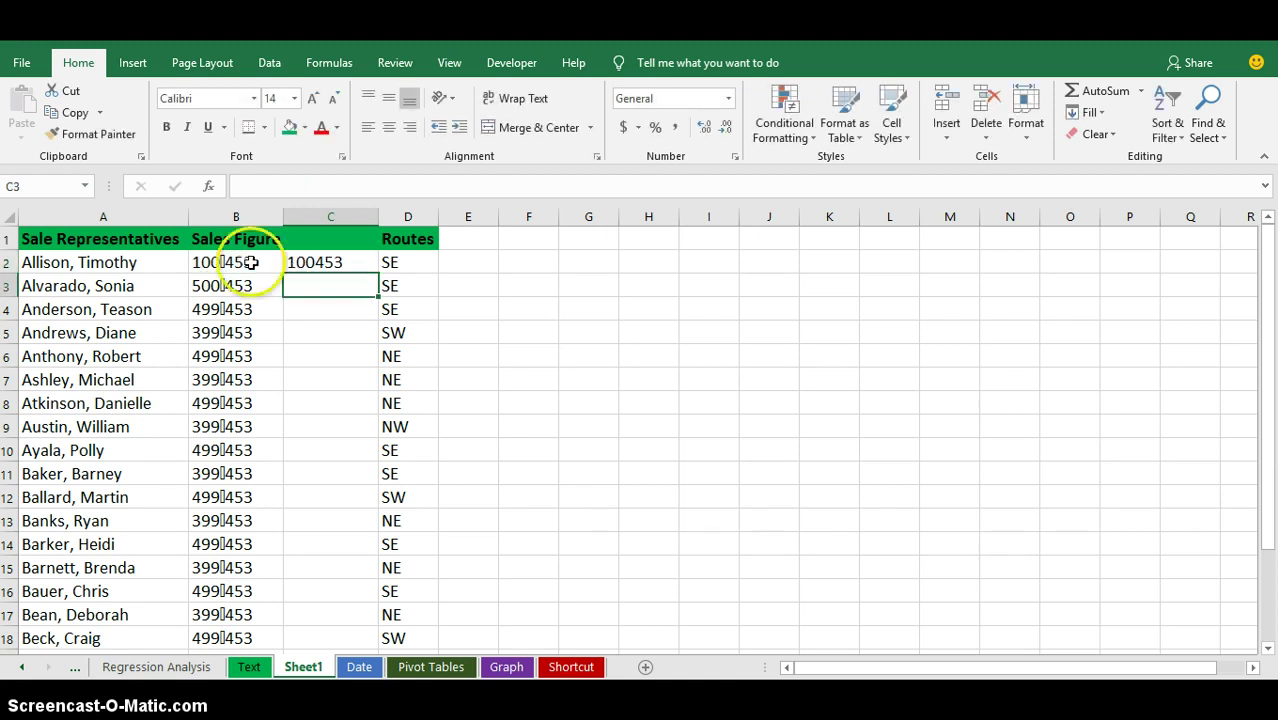
{"action": "left_click", "coordinate": [311, 262]}
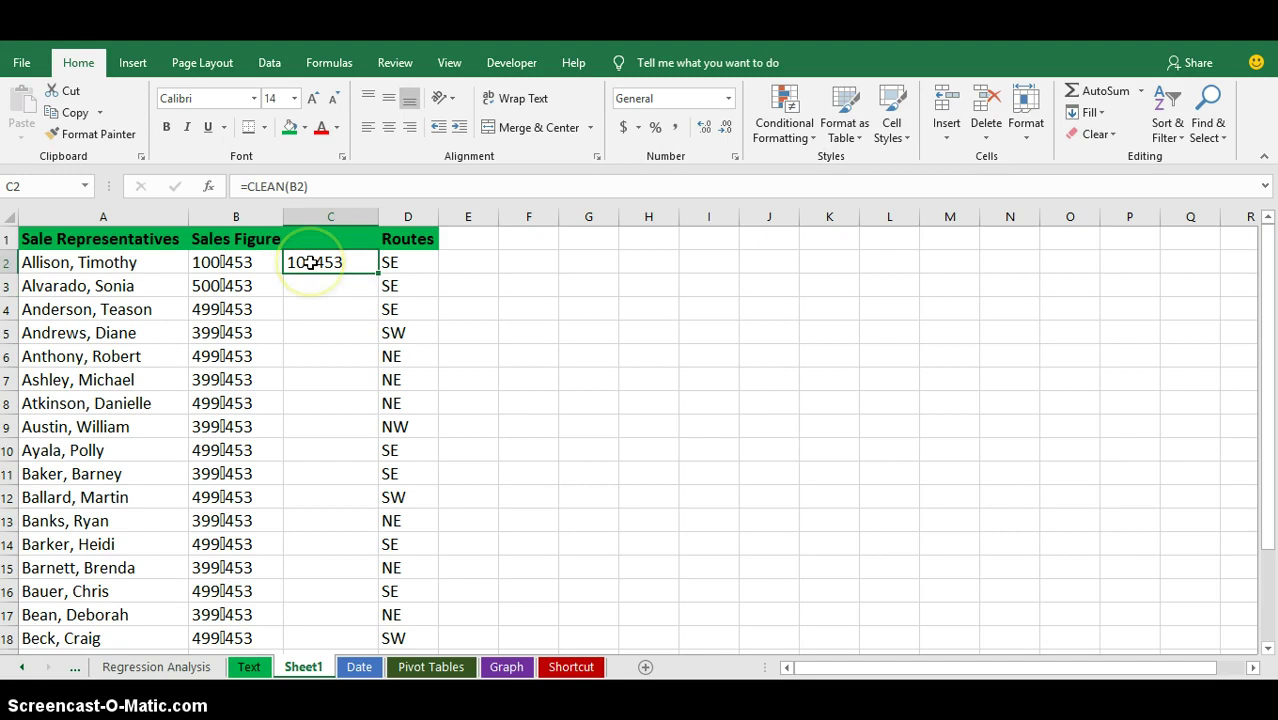
{"action": "double_click", "coordinate": [379, 272]}
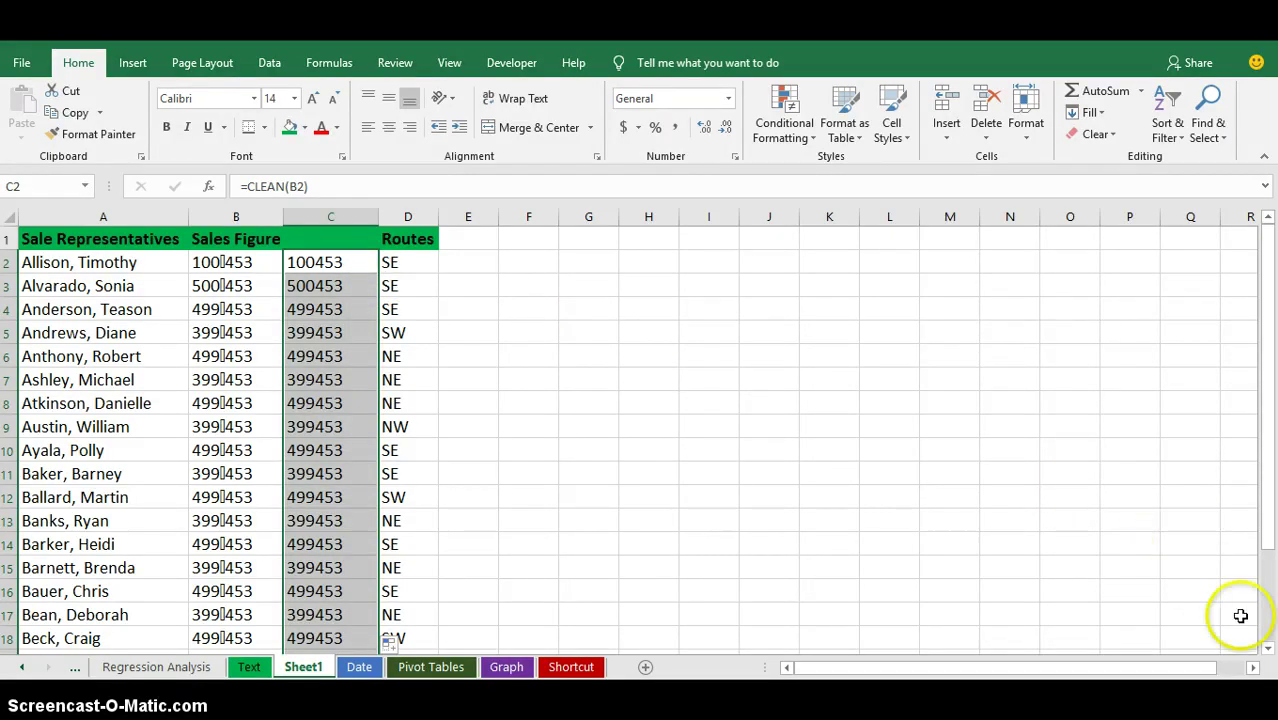
- Replace the formula in the Total Sales cell C22 with an AutoSum of the cleaned figures, =SUM(C2:C21)
{"action": "left_click", "coordinate": [1268, 648]}
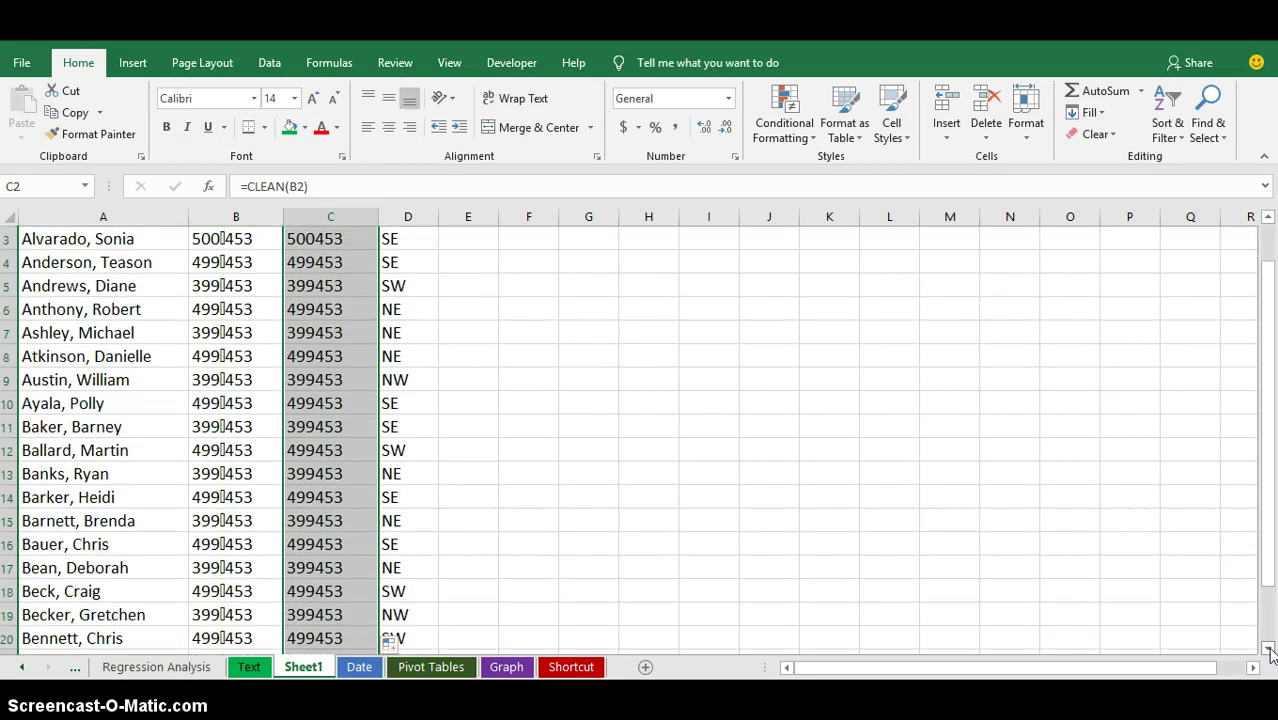
{"action": "left_click", "coordinate": [1268, 648]}
{"action": "left_click", "coordinate": [1268, 648]}
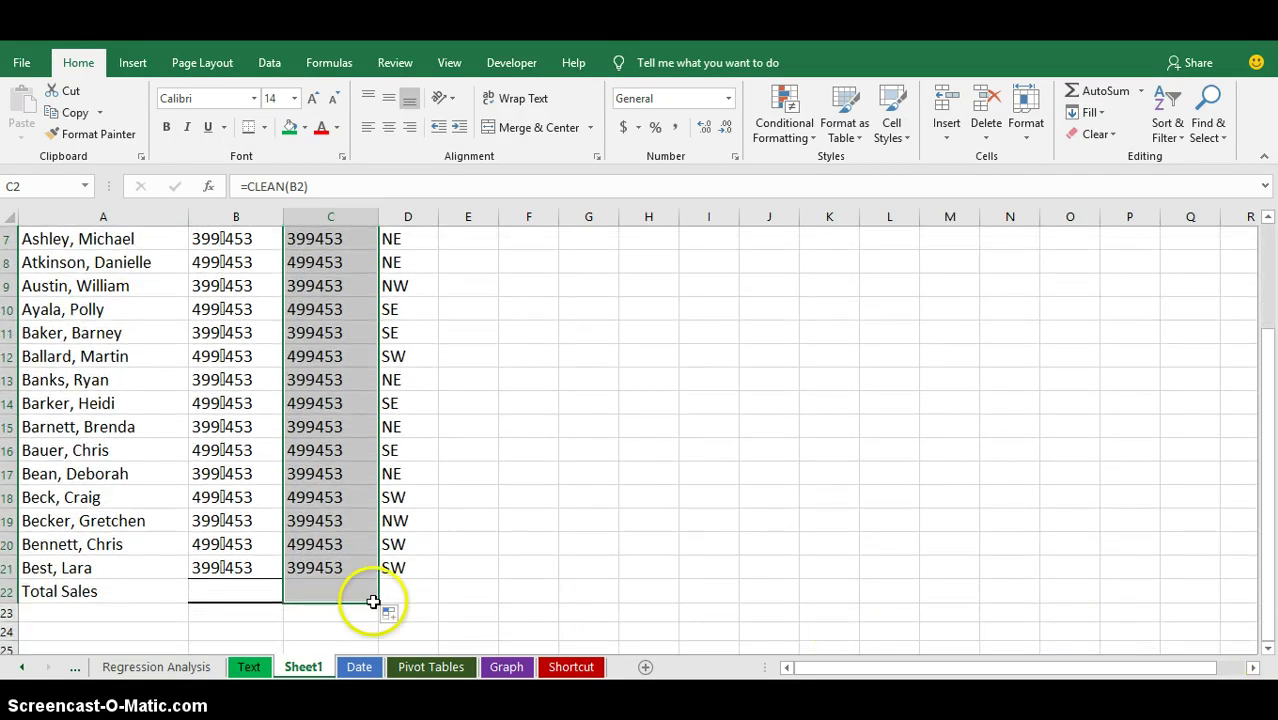
{"action": "left_click", "coordinate": [338, 595]}
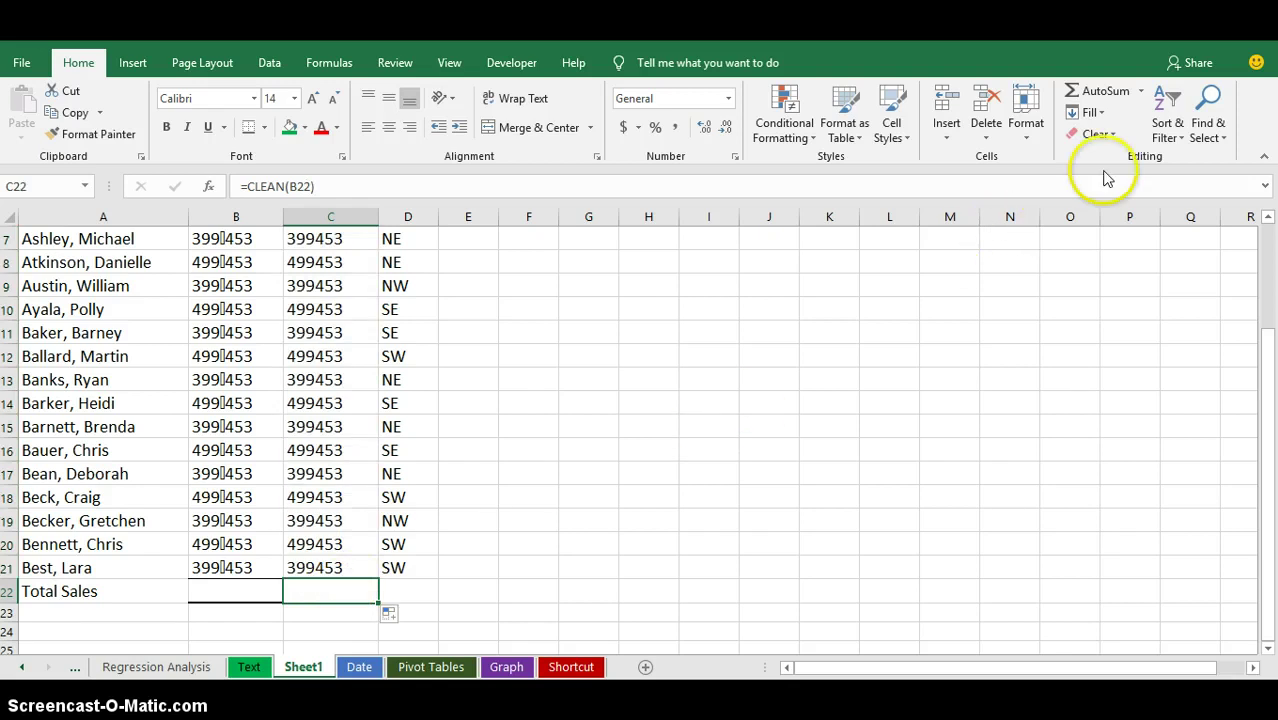
{"action": "left_click", "coordinate": [1095, 92]}
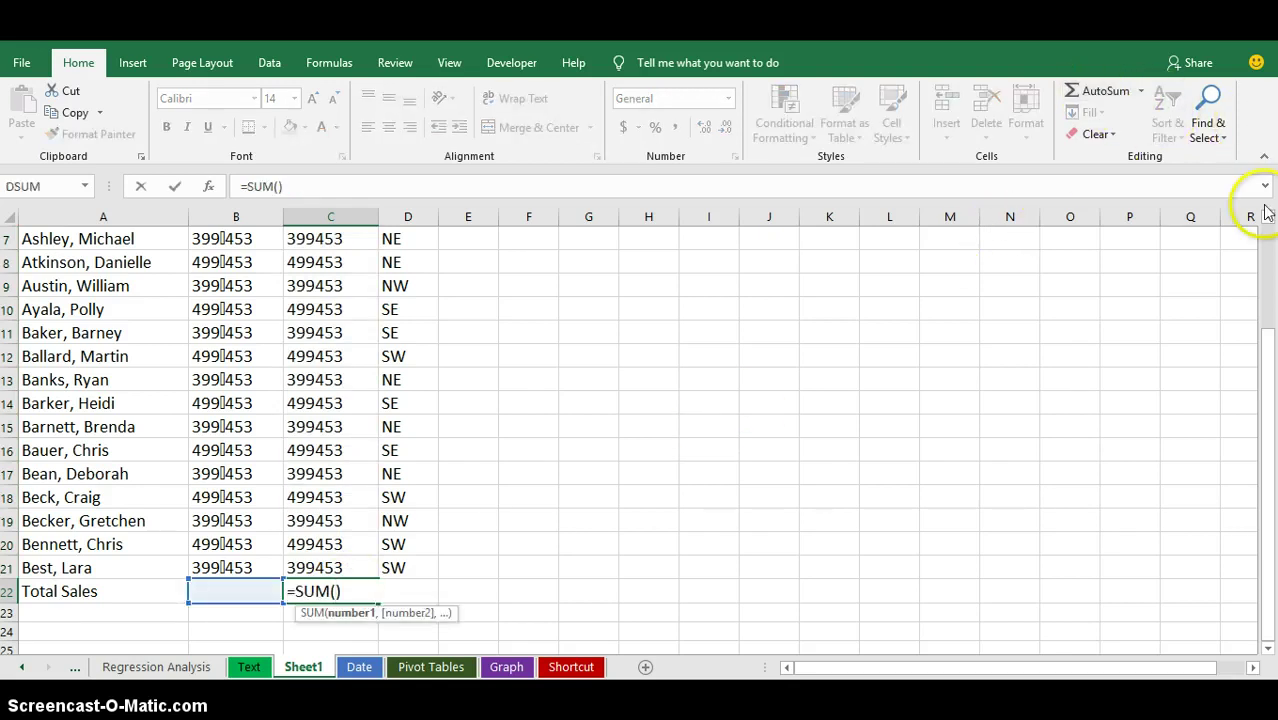
{"action": "scroll", "coordinate": [1268, 258], "scroll_direction": "up", "scroll_amount": 2}
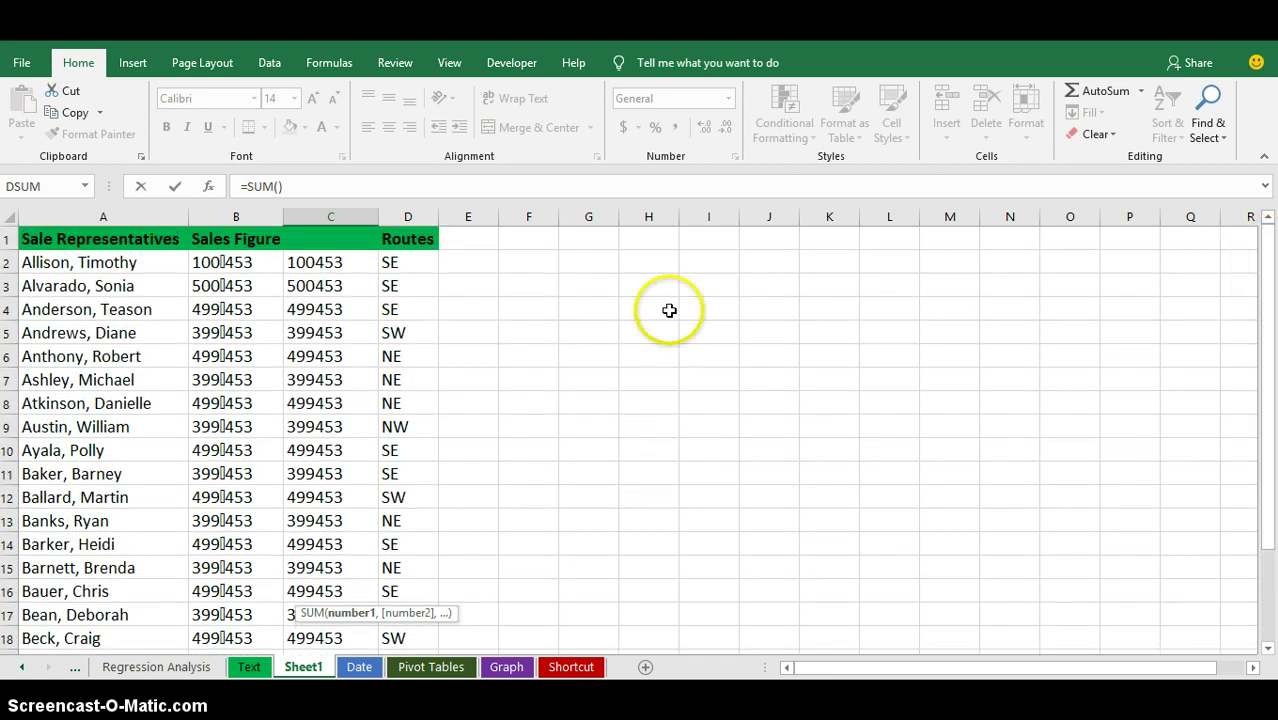
{"action": "left_click", "coordinate": [331, 261]}
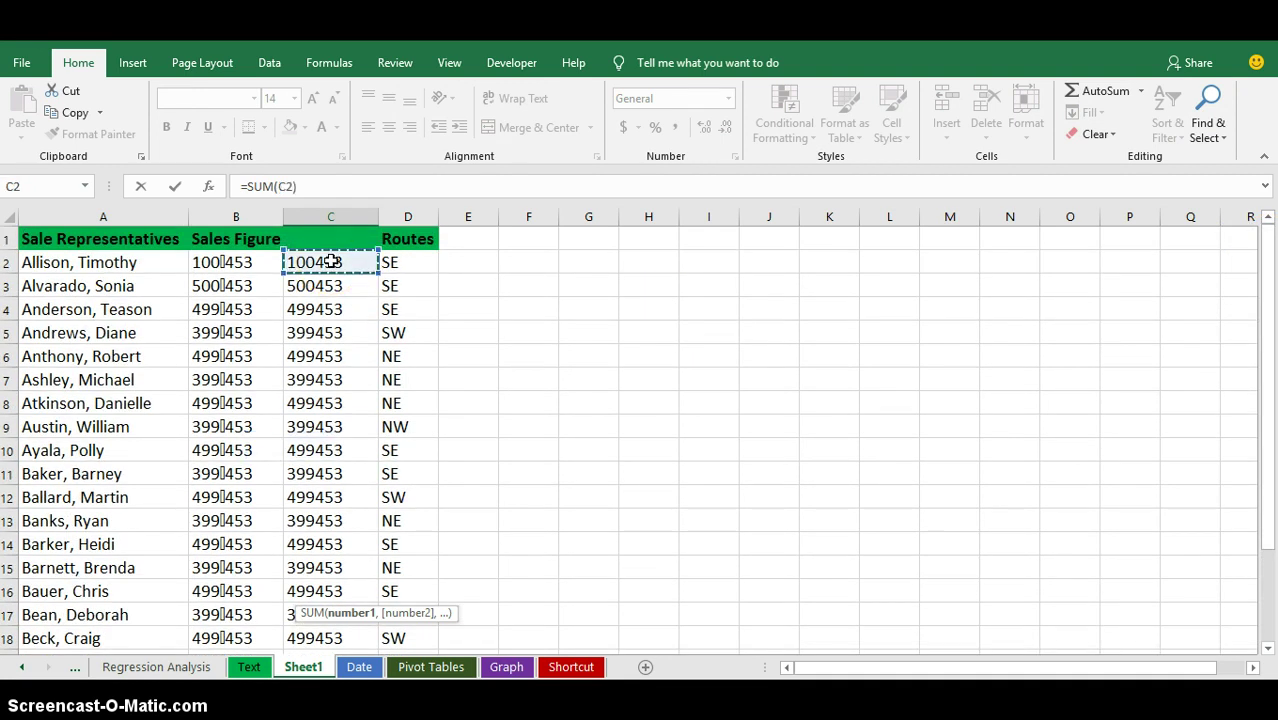
{"action": "left_click_drag", "start_coordinate": [331, 261], "coordinate": [320, 591]}
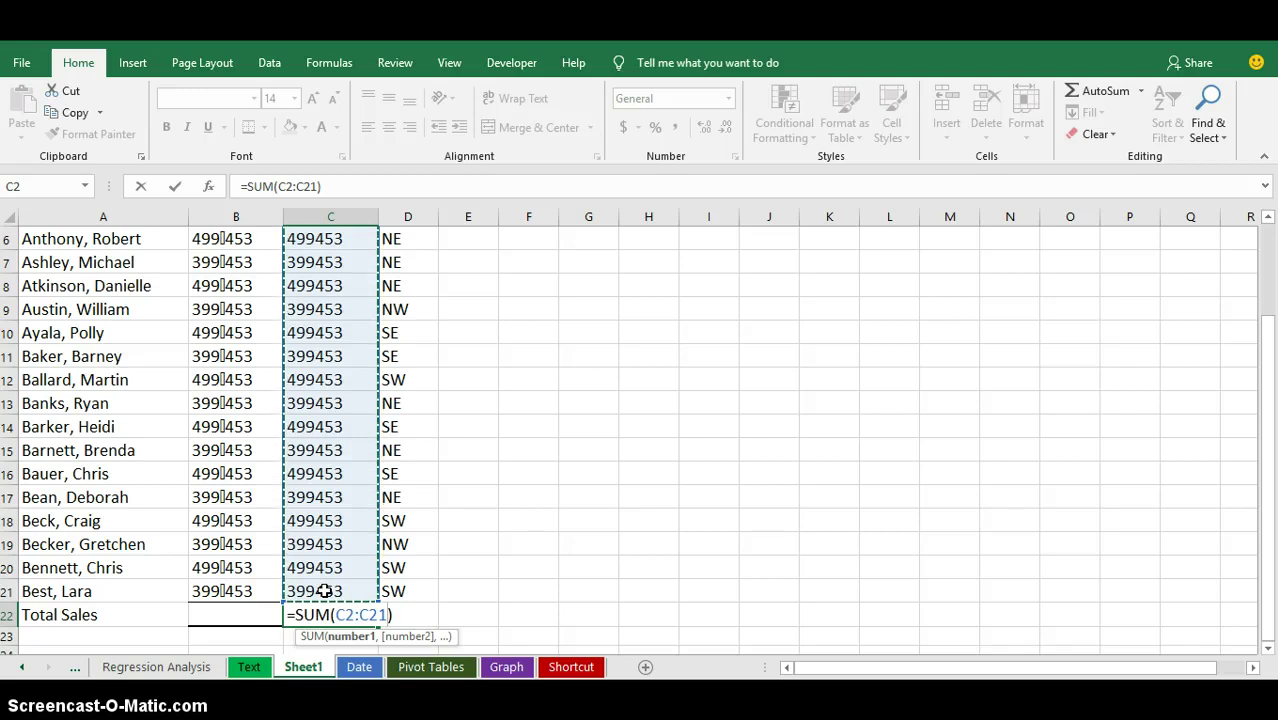
{"action": "key", "text": "Return"}
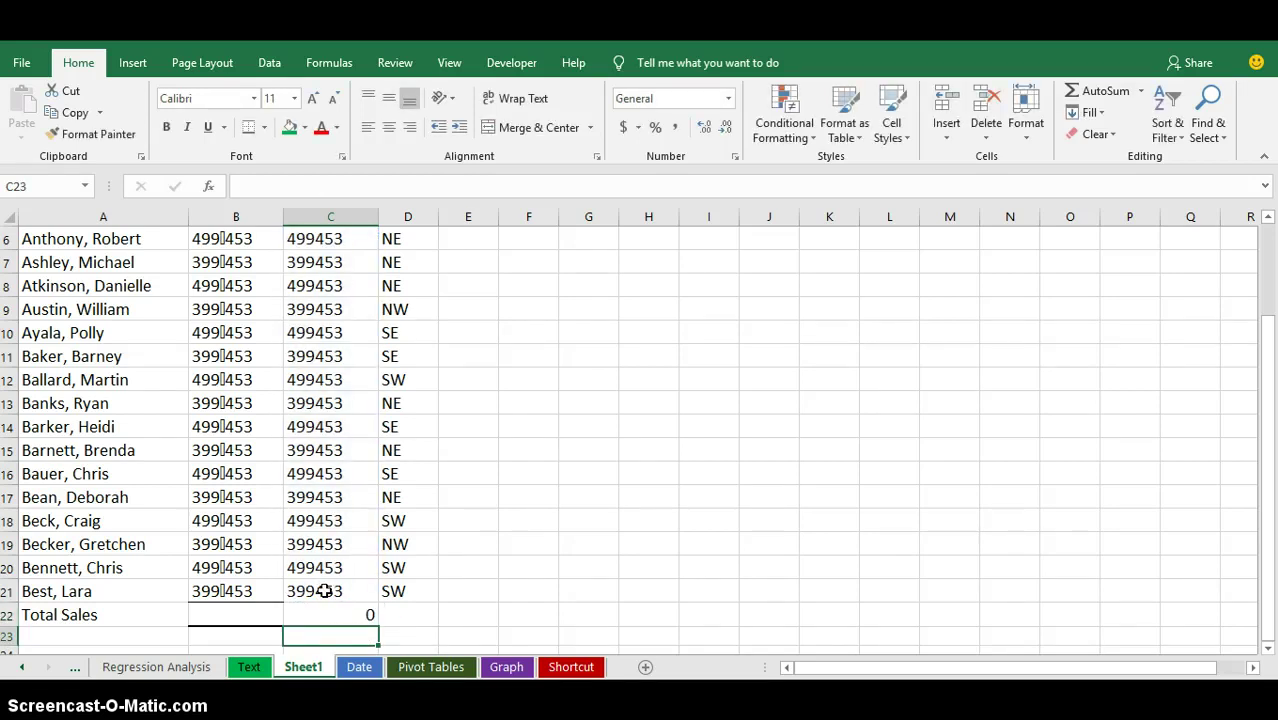
- Clear the total formula from the Total Sales cell C22 and widen column C of cleaned figures
{"action": "left_click", "coordinate": [329, 610]}
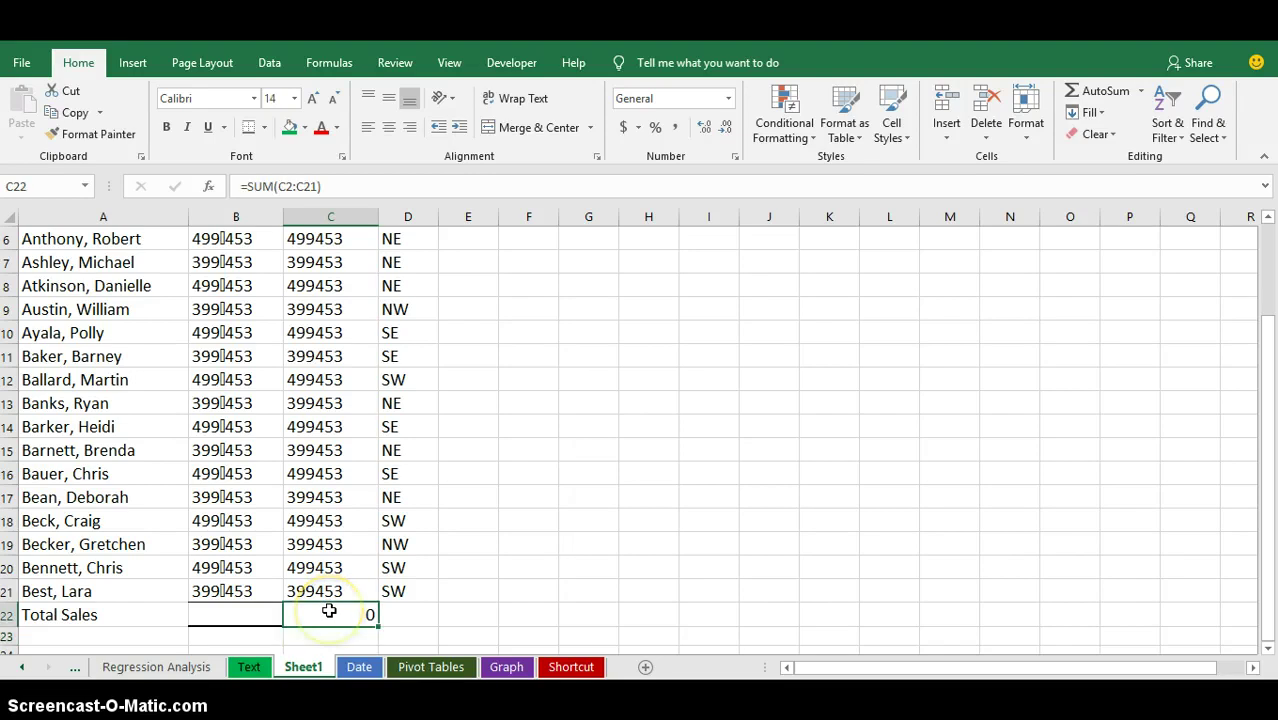
{"action": "key", "text": "Delete"}
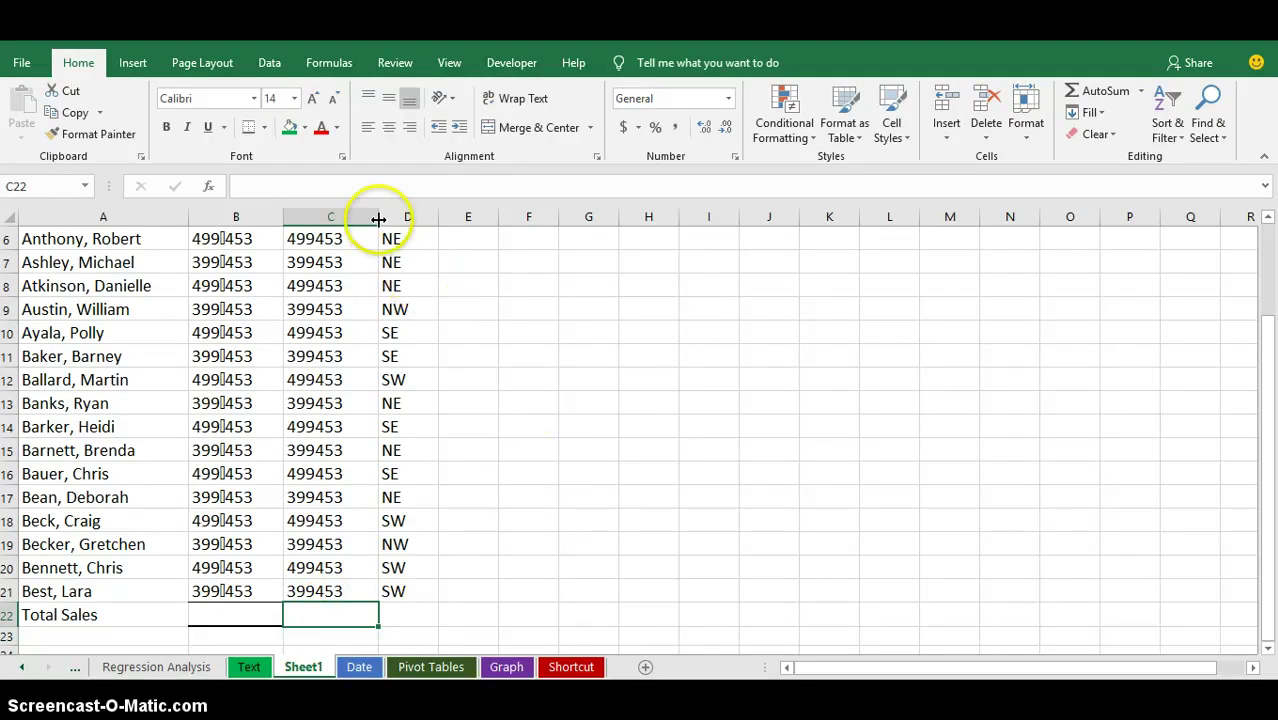
{"action": "left_click_drag", "start_coordinate": [378, 218], "coordinate": [433, 219]}
{"action": "left_click", "coordinate": [370, 248]}
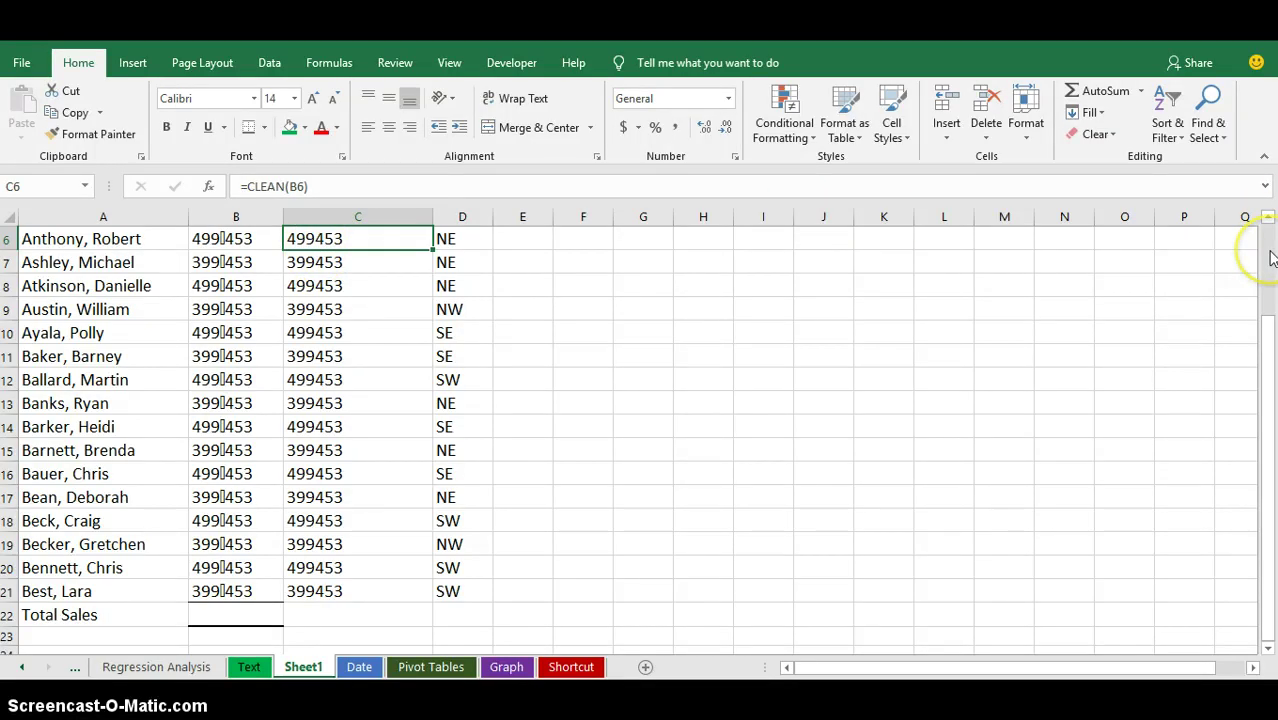
{"action": "scroll", "coordinate": [1268, 254], "scroll_direction": "up", "scroll_amount": 2}
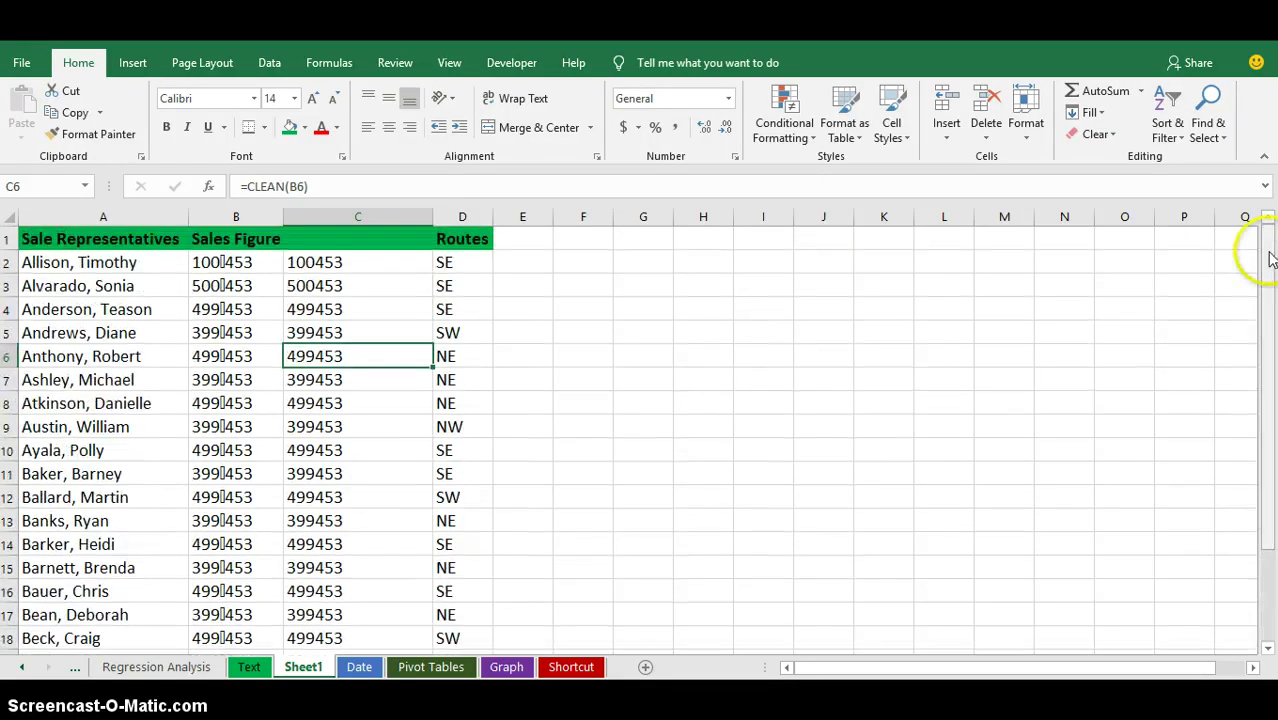
{"action": "left_click", "coordinate": [353, 266]}
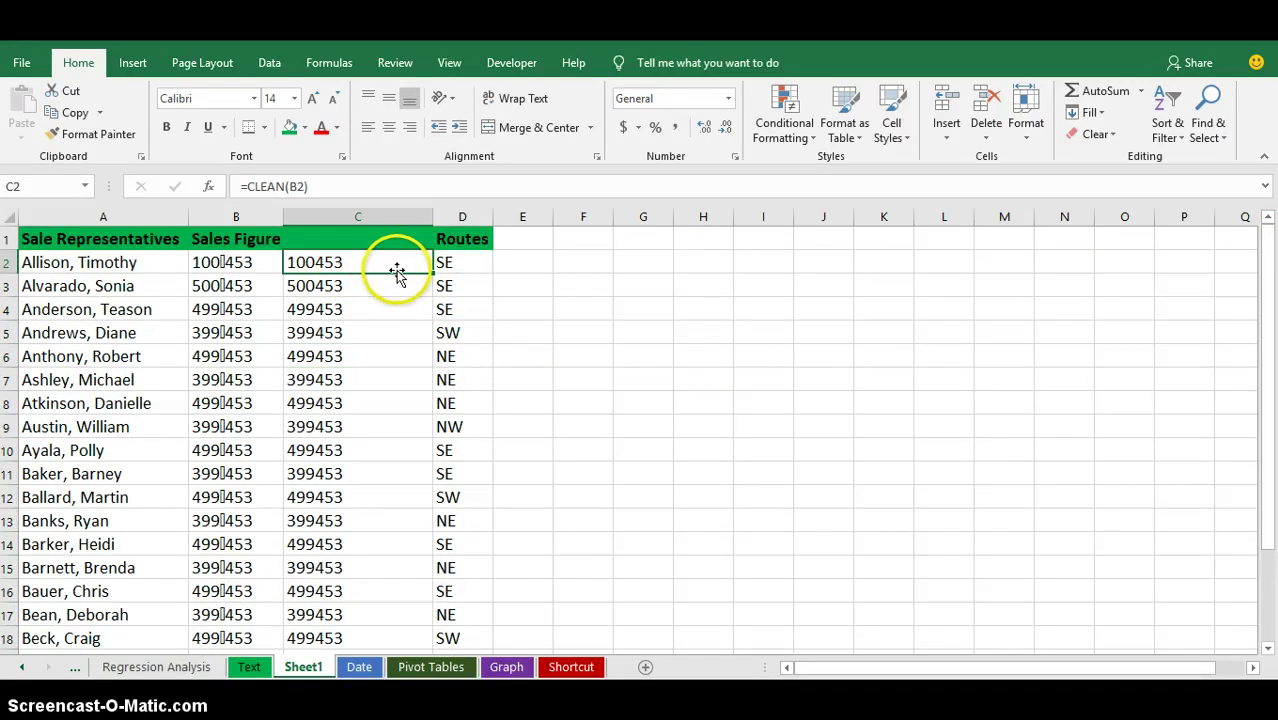
- Enter the sample number 100 in H2 and the sample text sogoo in H3
{"action": "left_click", "coordinate": [718, 260]}
{"action": "type", "text": "100"}
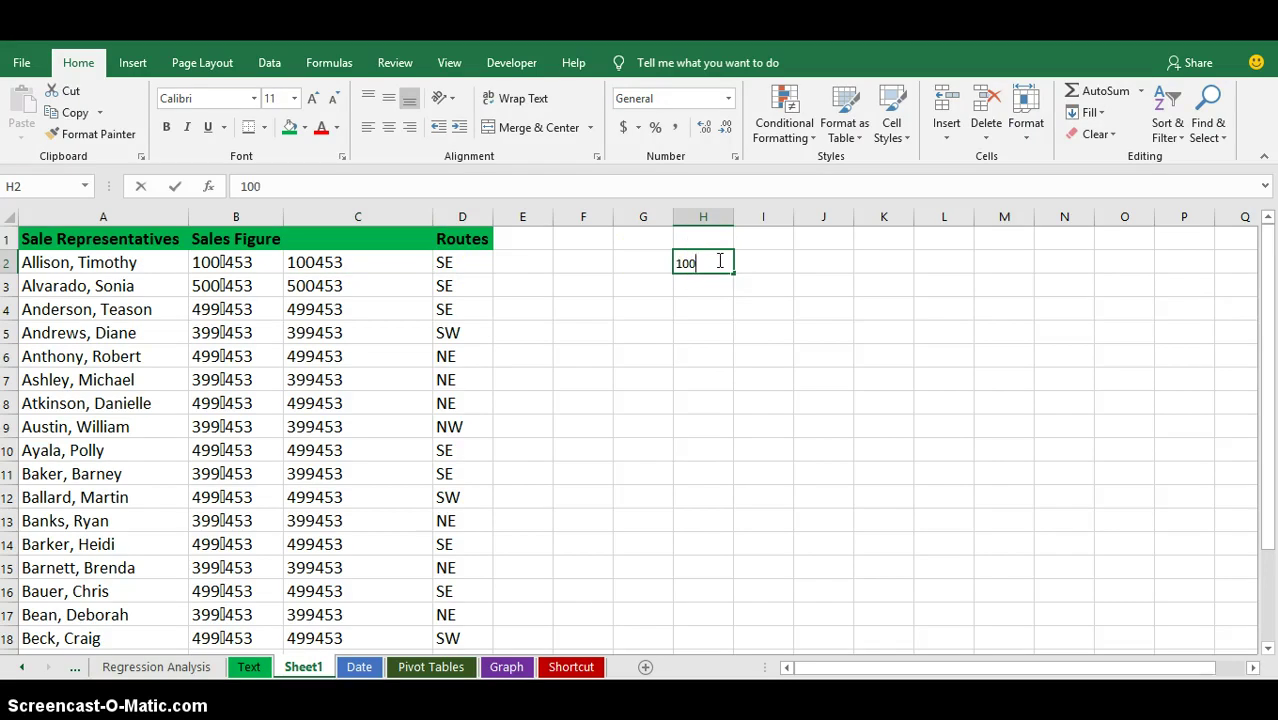
{"action": "key", "text": "Return"}
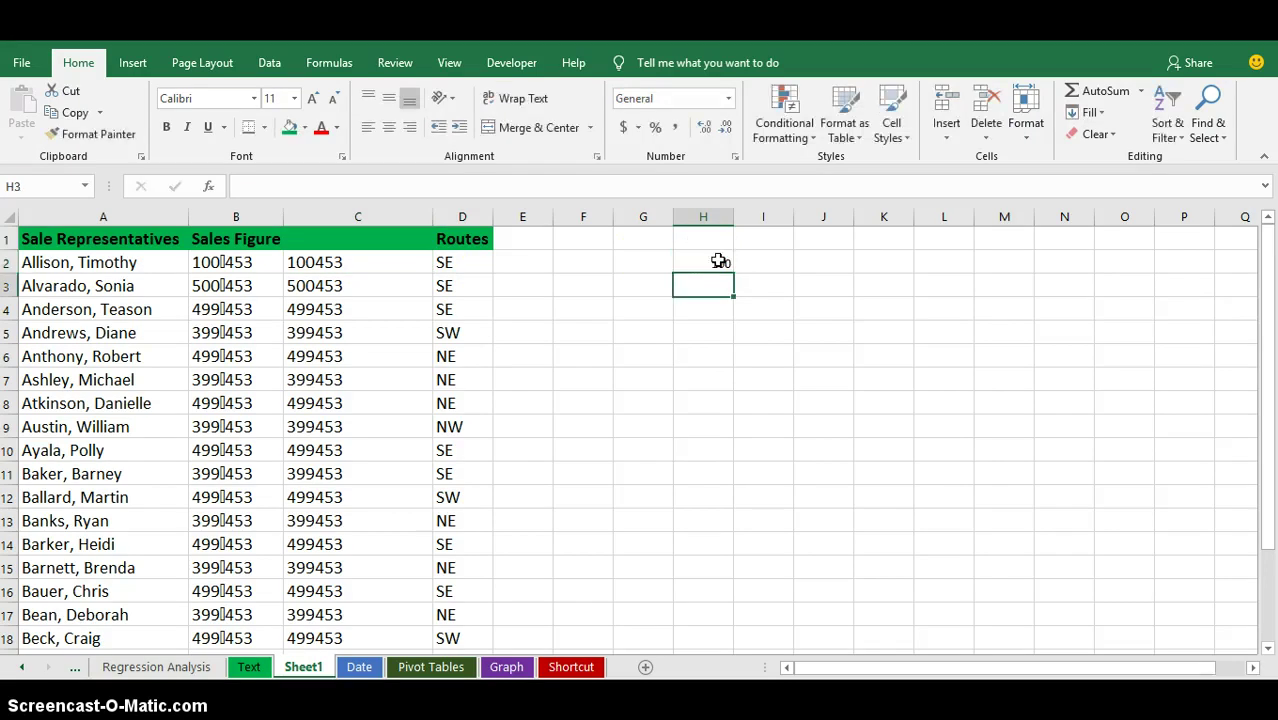
{"action": "type", "text": "sogo"}
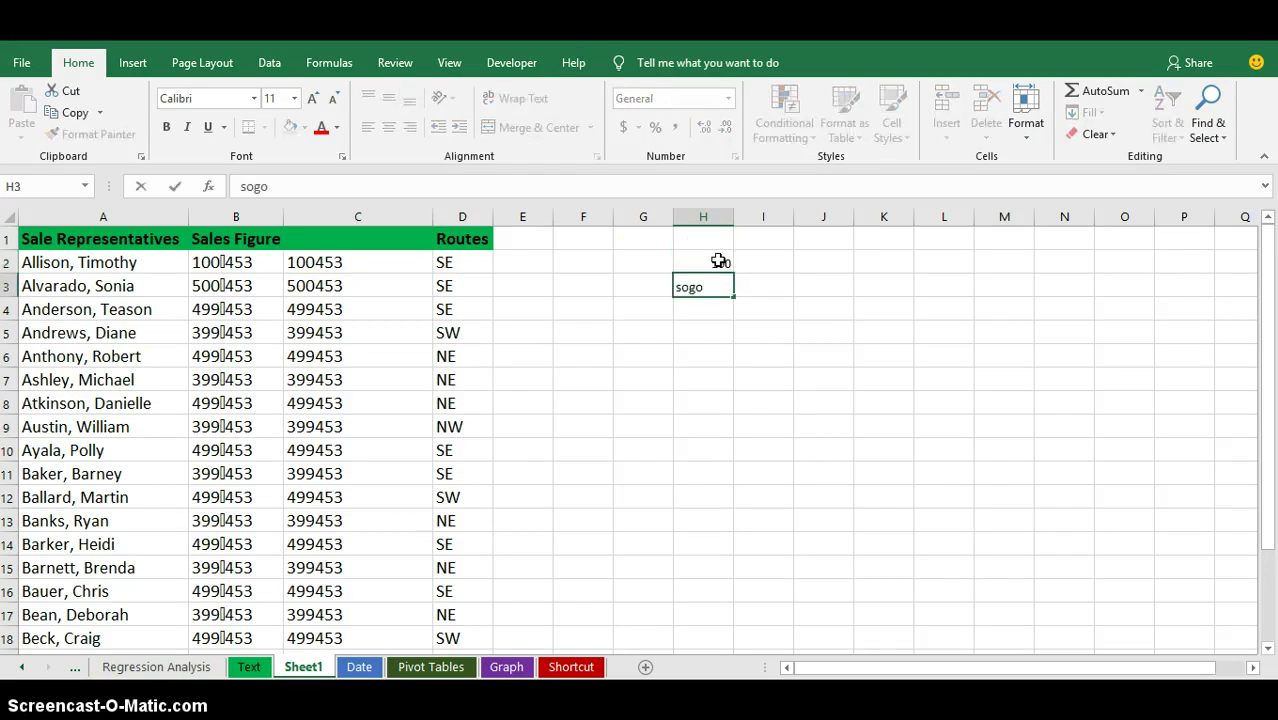
{"action": "type", "text": "o"}
{"action": "key", "text": "Return"}
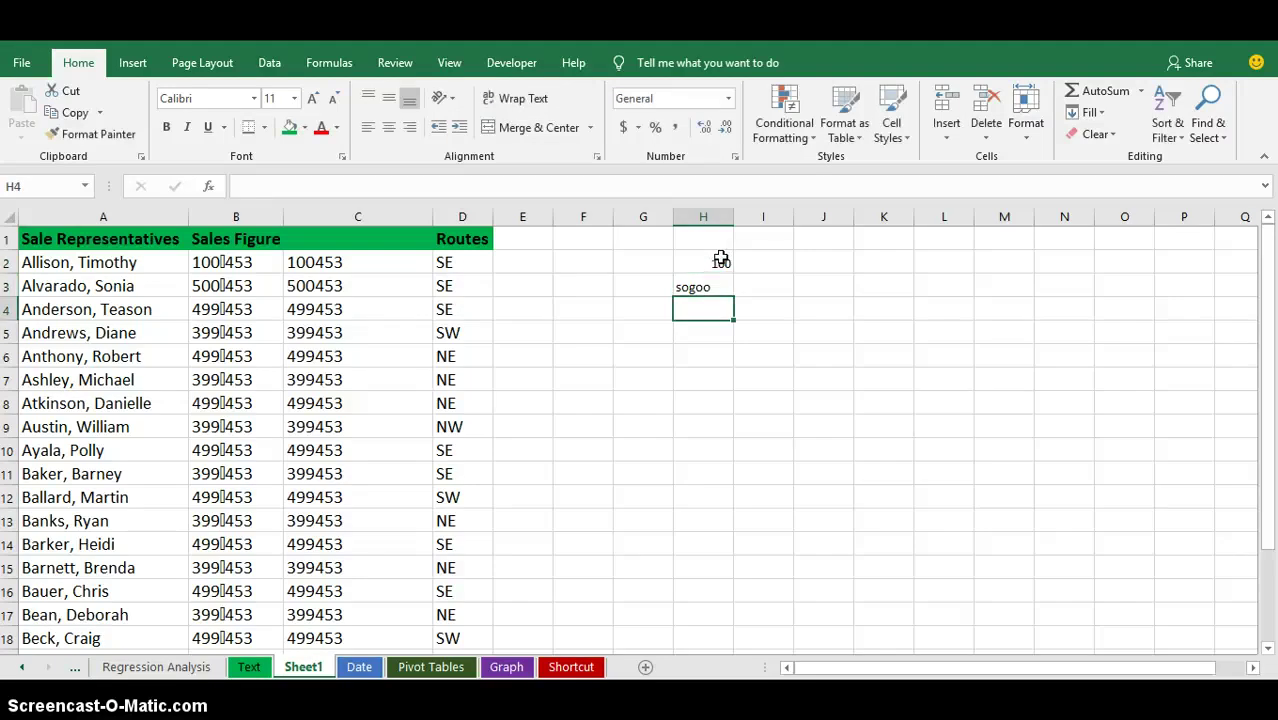
- Widen column H and correct the sample text in H3 to sogo
{"action": "left_click_drag", "start_coordinate": [736, 218], "coordinate": [791, 221]}
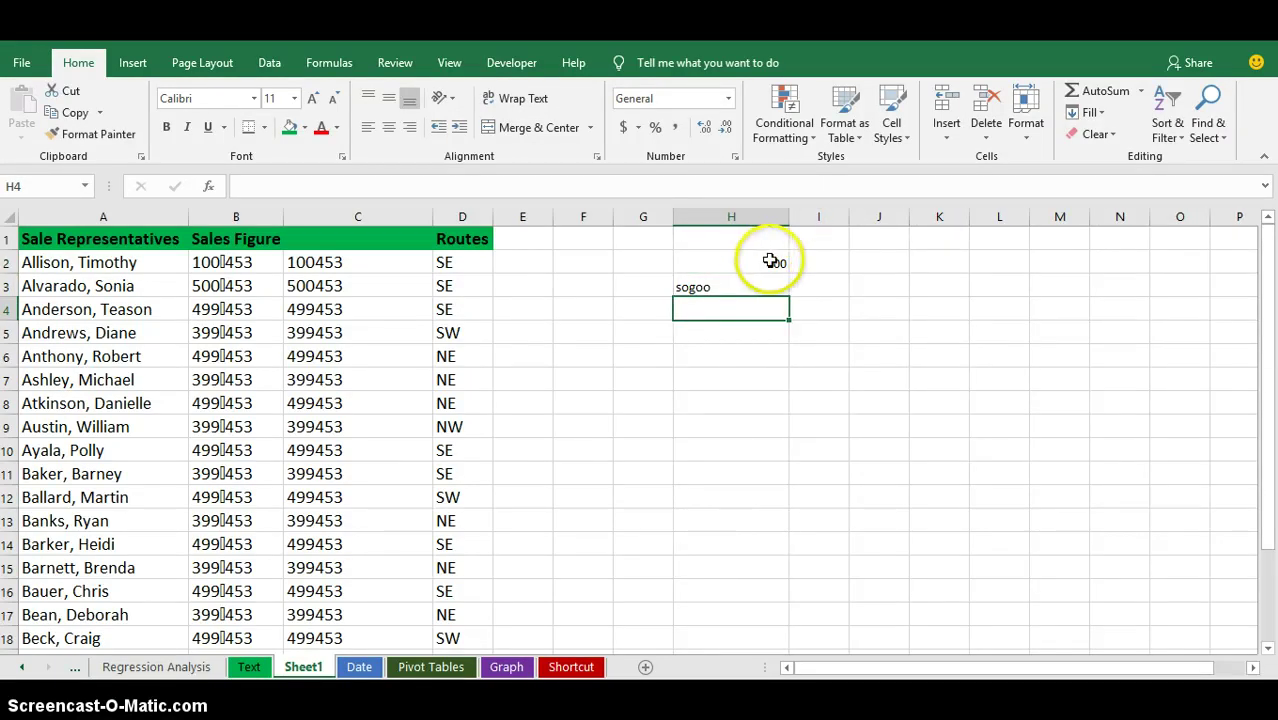
{"action": "double_click", "coordinate": [714, 287]}
{"action": "key", "text": "BackSpace"}
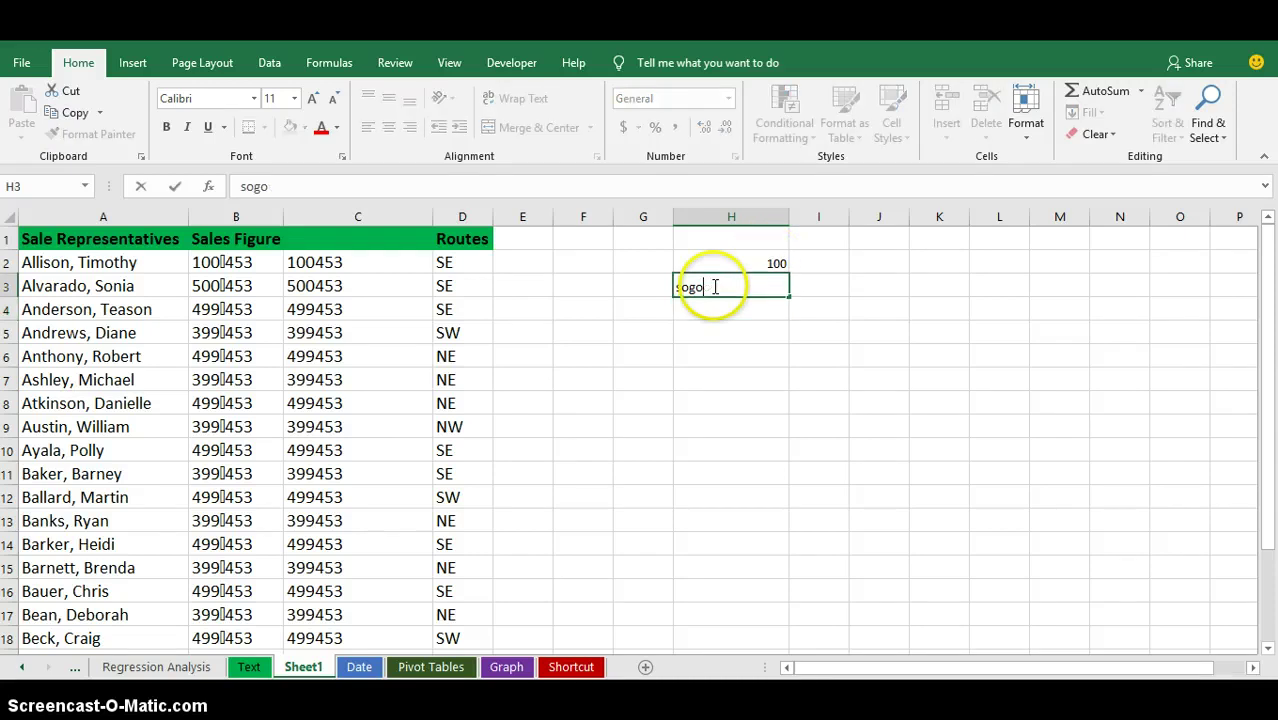
{"action": "key", "text": "Return"}
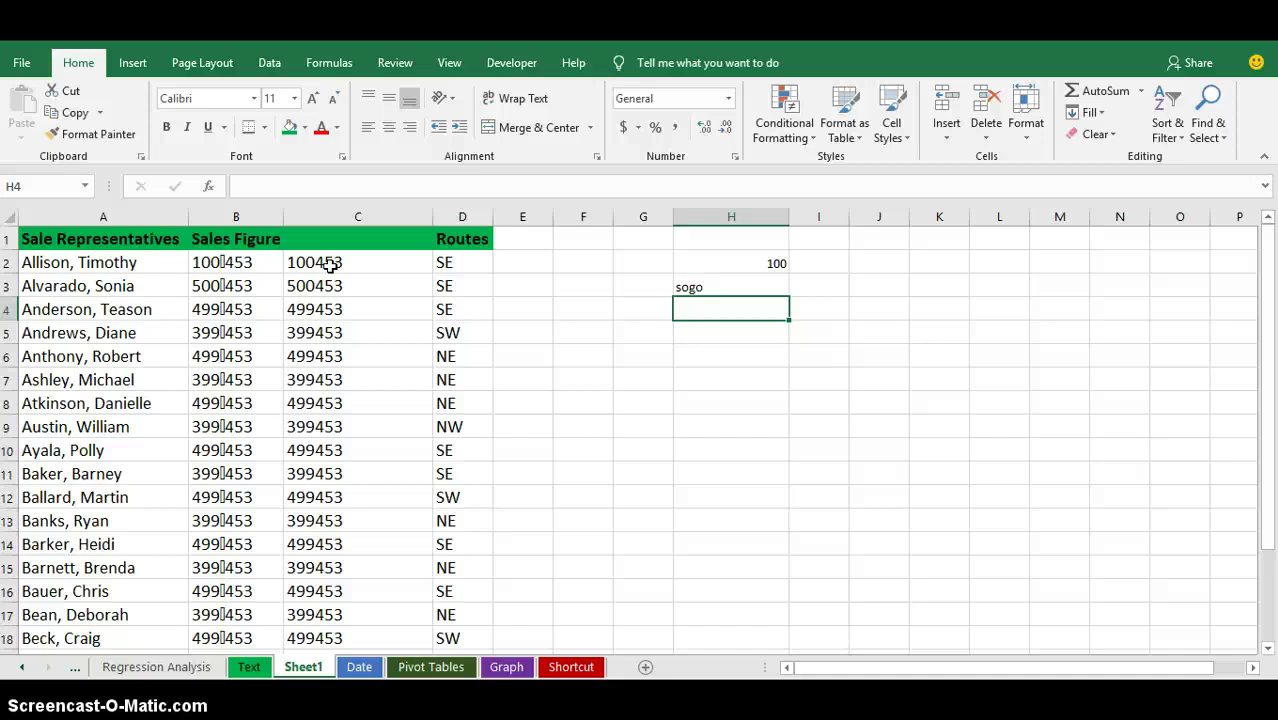
- Insert a blank column between the CLEAN formula column C and the Routes column
{"action": "left_click", "coordinate": [463, 216]}
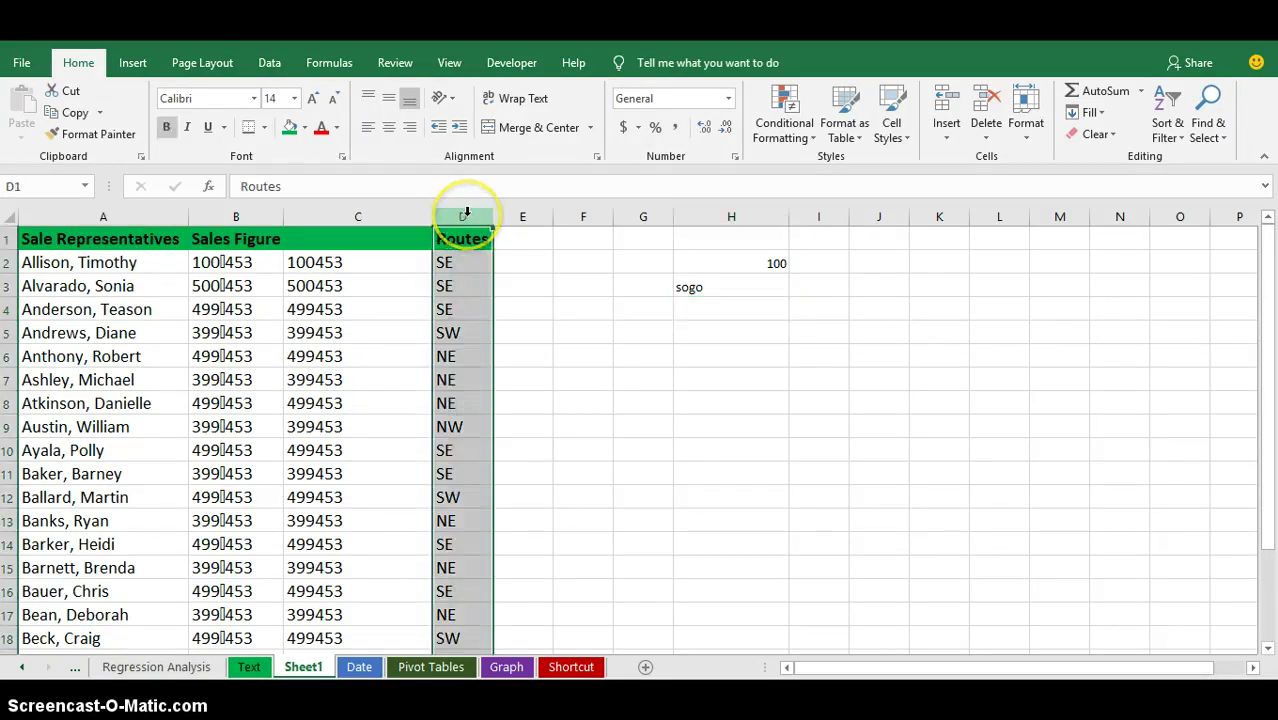
{"action": "right_click", "coordinate": [465, 217]}
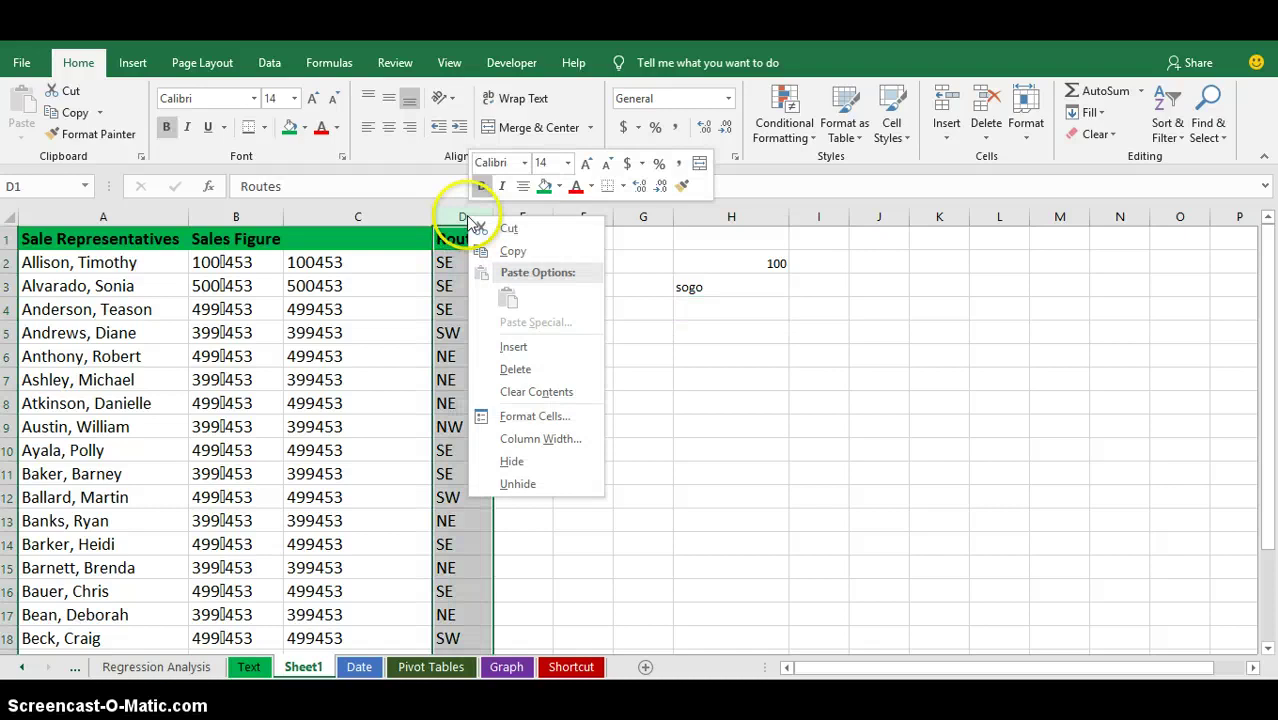
{"action": "left_click", "coordinate": [524, 345]}
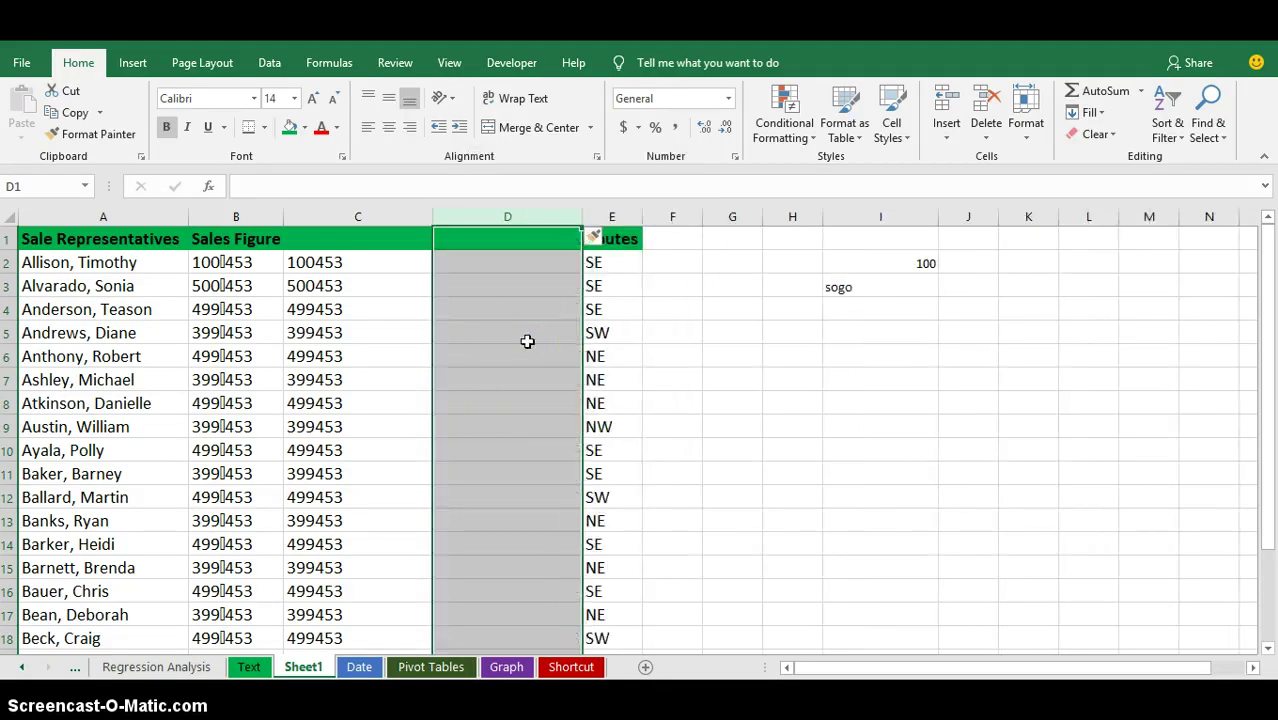
- Enter 100453 in D2 and 500453 in D3, accepting the Flash Fill suggestion for the remaining sales figures down to D21
{"action": "left_click", "coordinate": [503, 260]}
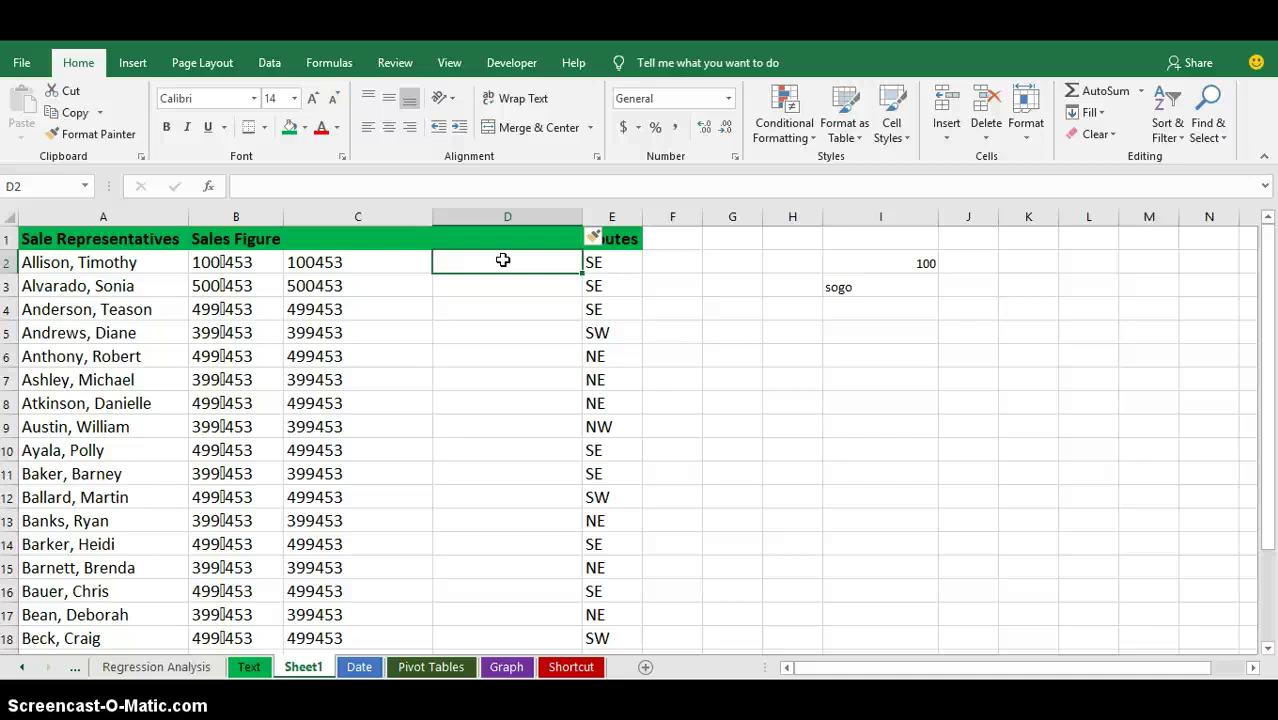
{"action": "type", "text": "10"}
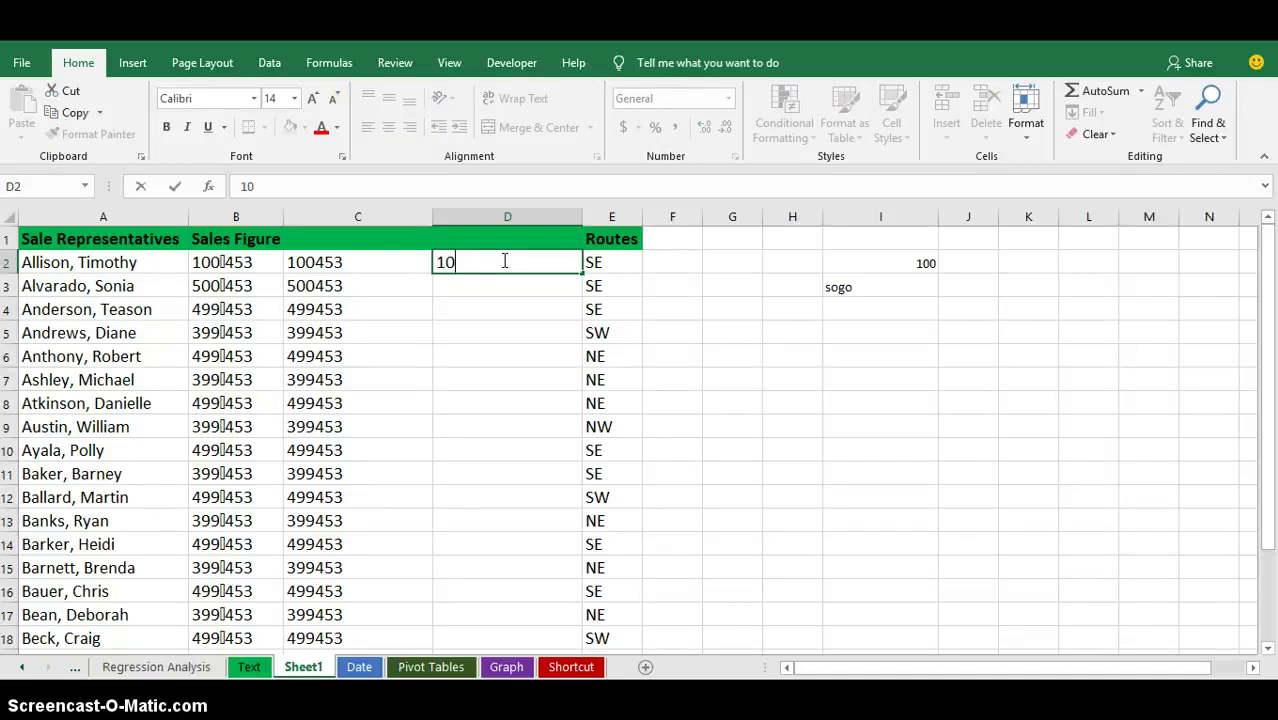
{"action": "type", "text": "0453"}
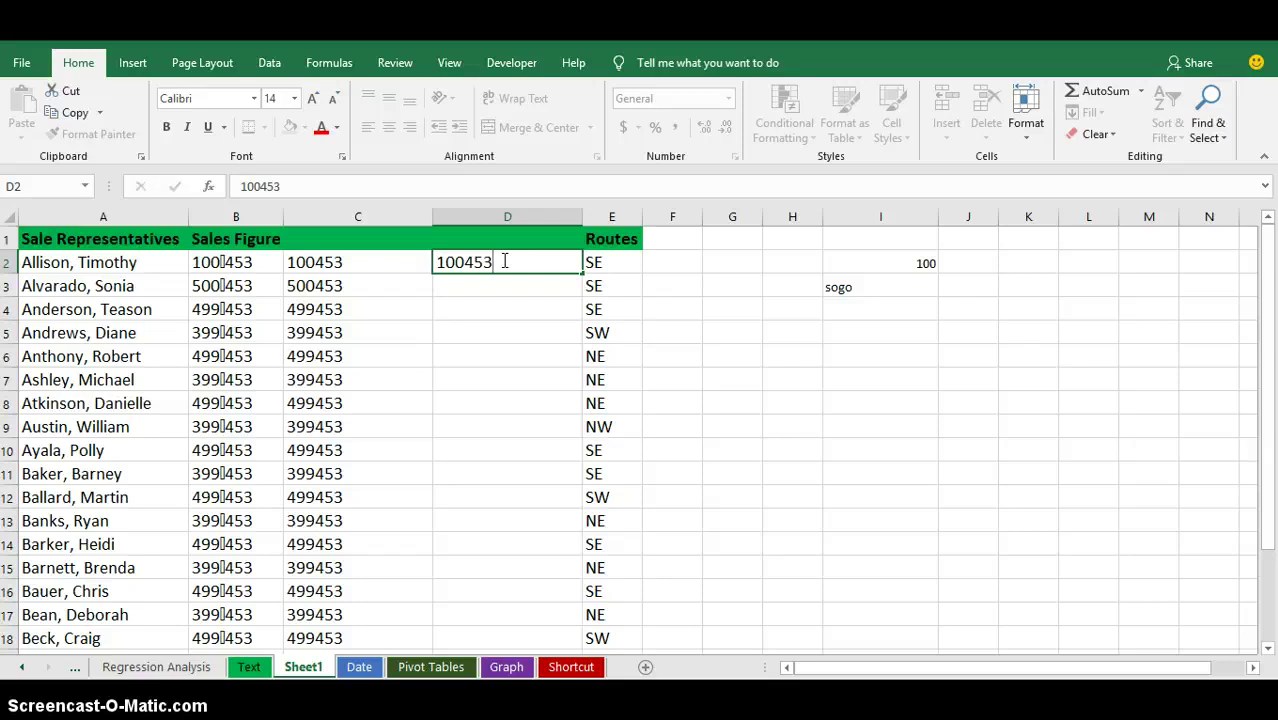
{"action": "key", "text": "Return"}
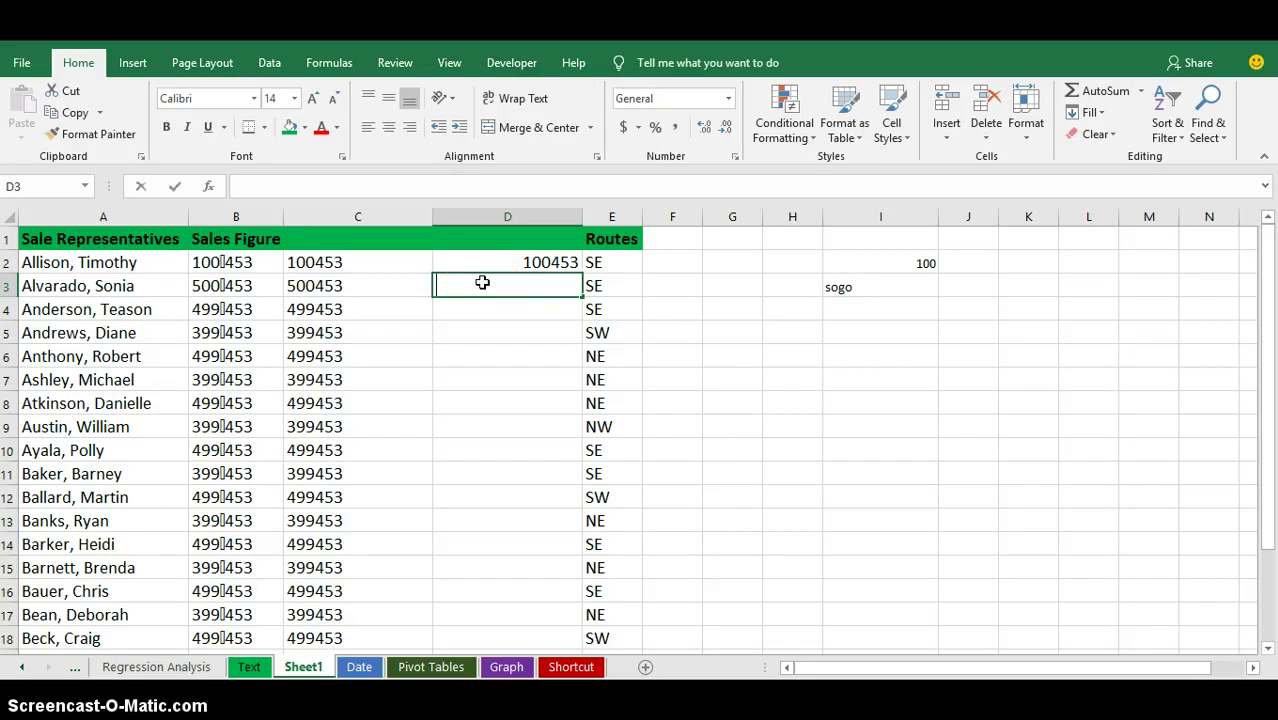
{"action": "type", "text": "500453"}
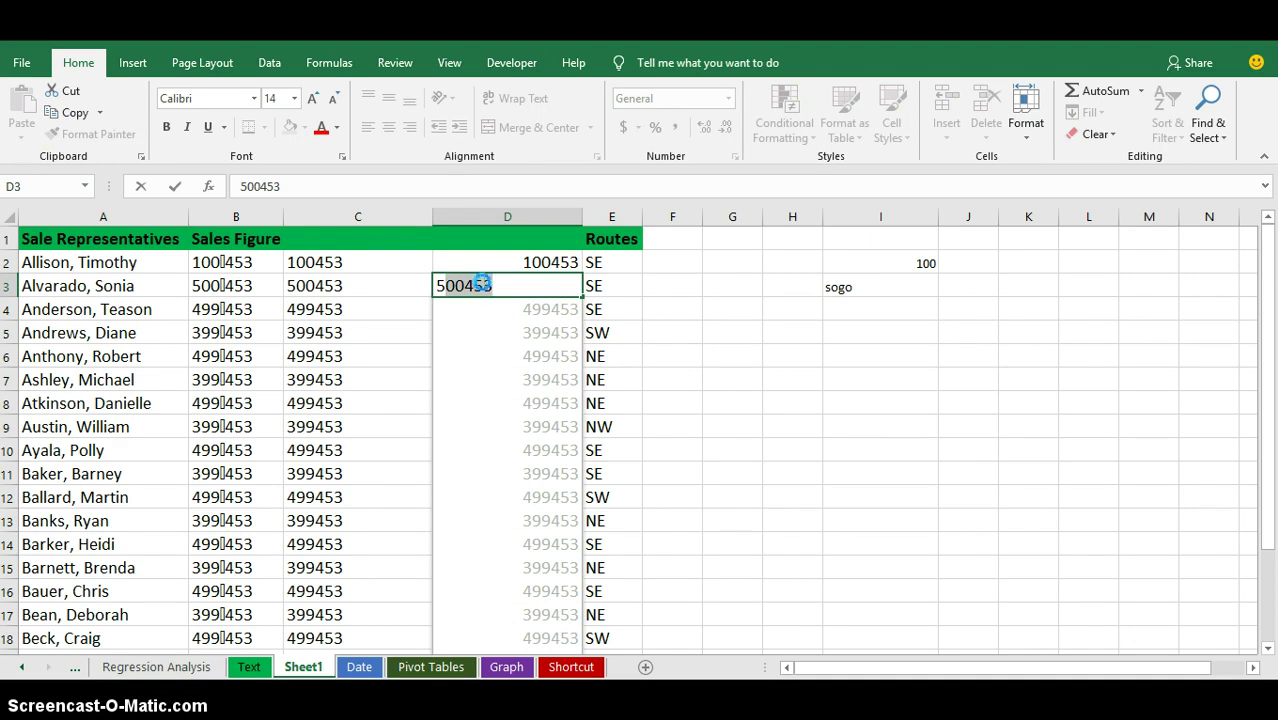
{"action": "key", "text": "Return"}
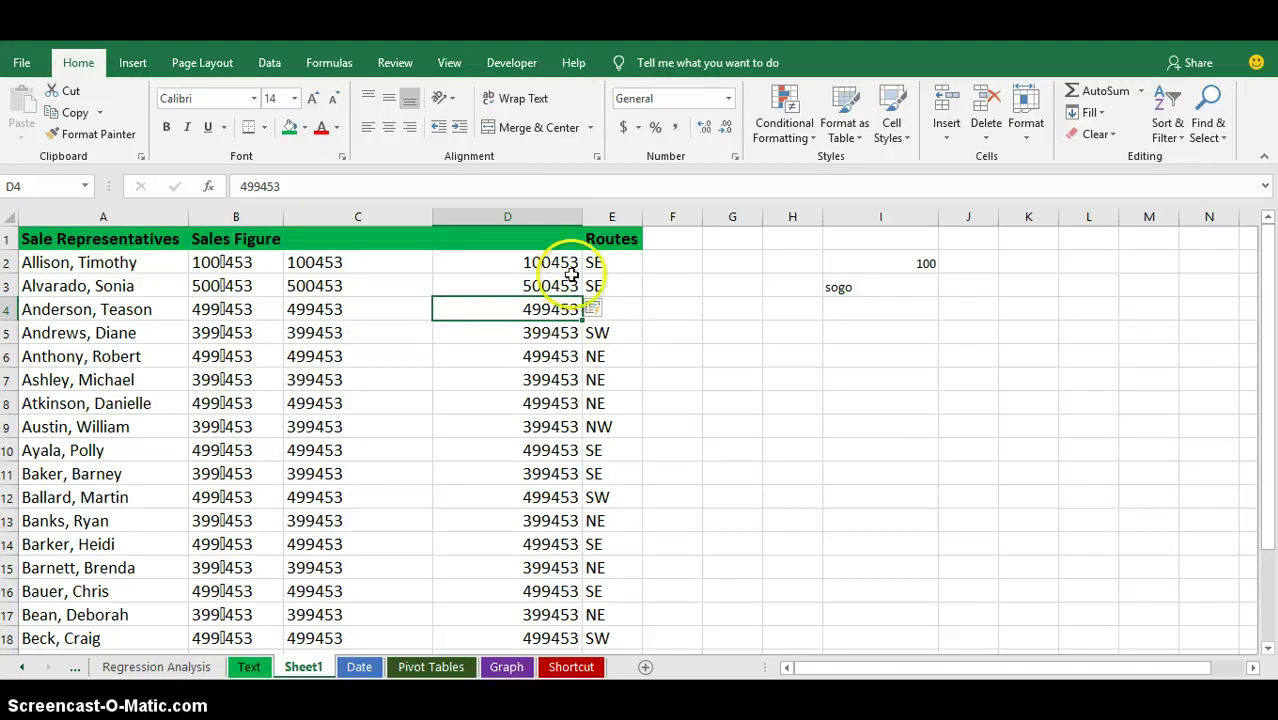
- Total the sales figures in the Total Sales cell D22 with AutoSum, =SUM(D2:D21)
{"action": "left_click", "coordinate": [1268, 648]}
{"action": "left_click", "coordinate": [1268, 648]}
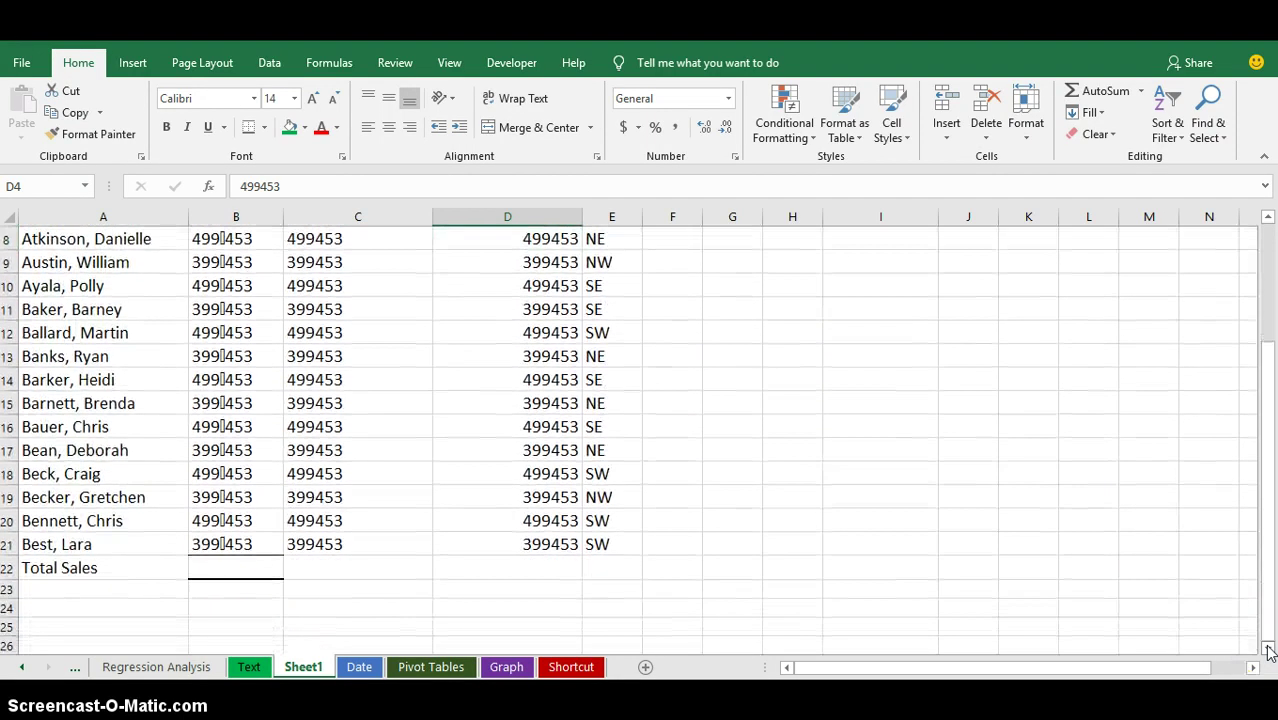
{"action": "left_click", "coordinate": [538, 567]}
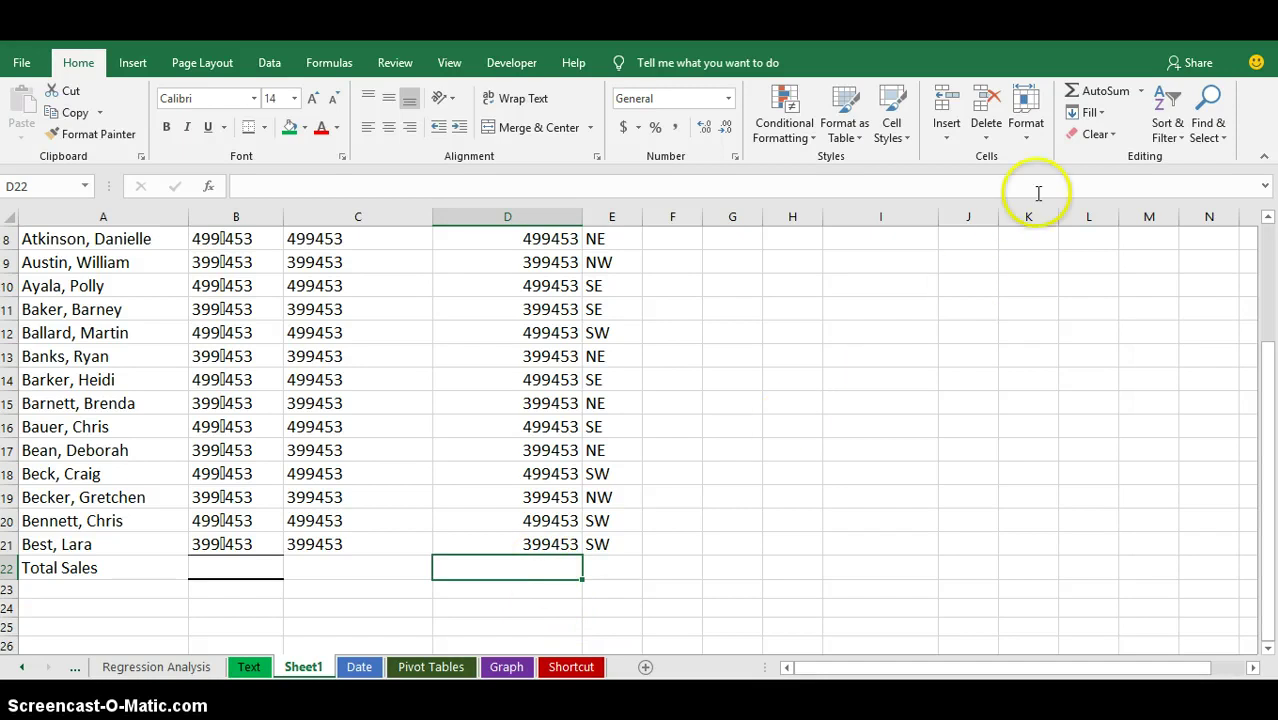
{"action": "left_click", "coordinate": [1105, 91]}
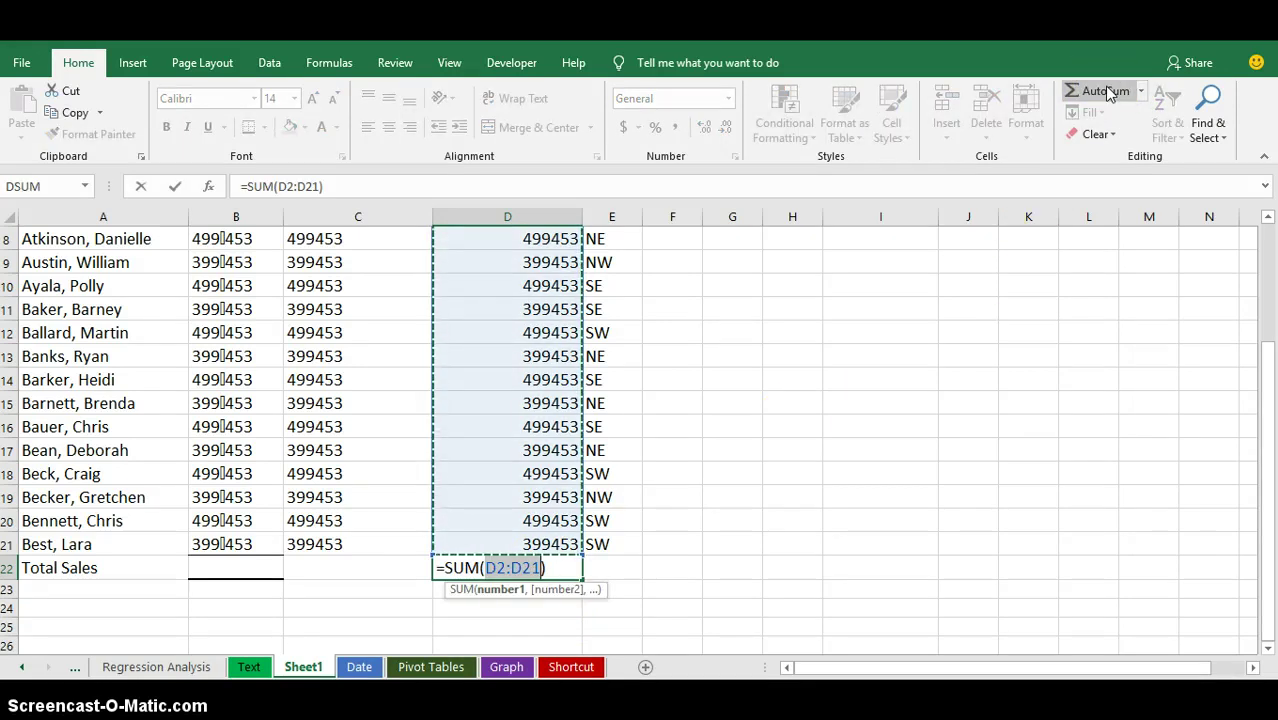
{"action": "key", "text": "Return"}
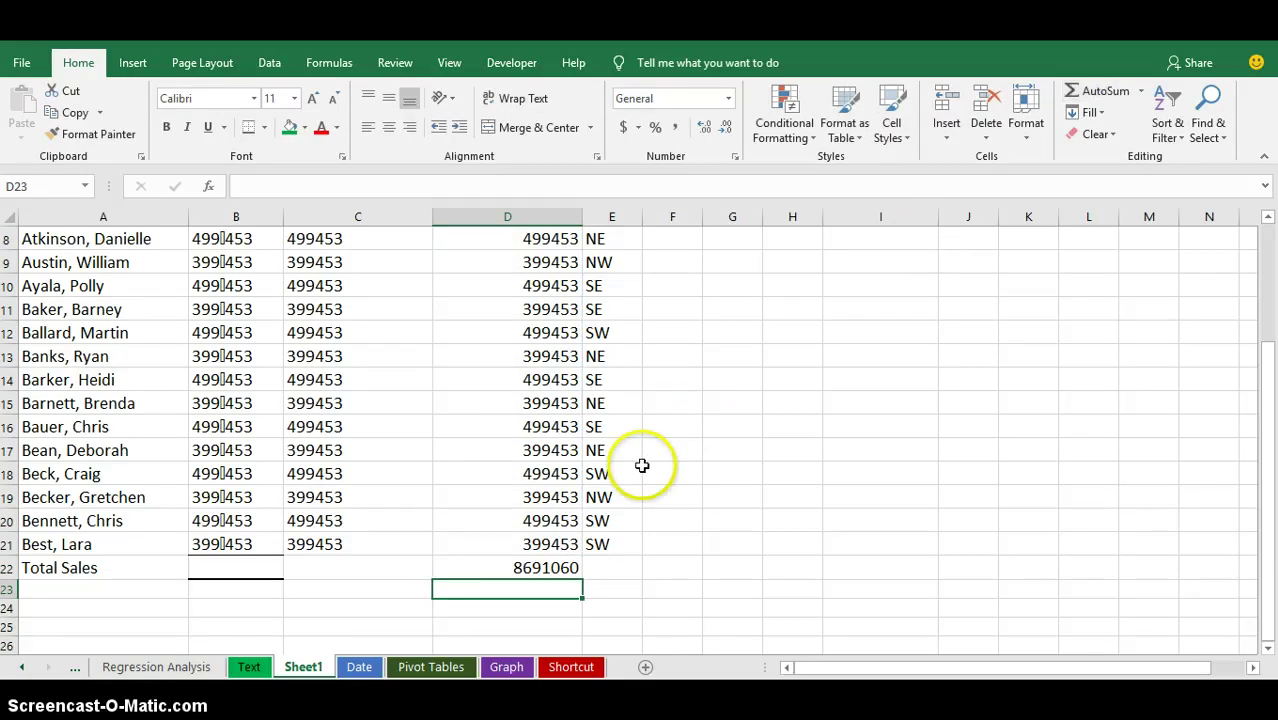
- Format the total in D22 with comma style and no decimal places
{"action": "left_click", "coordinate": [541, 567]}
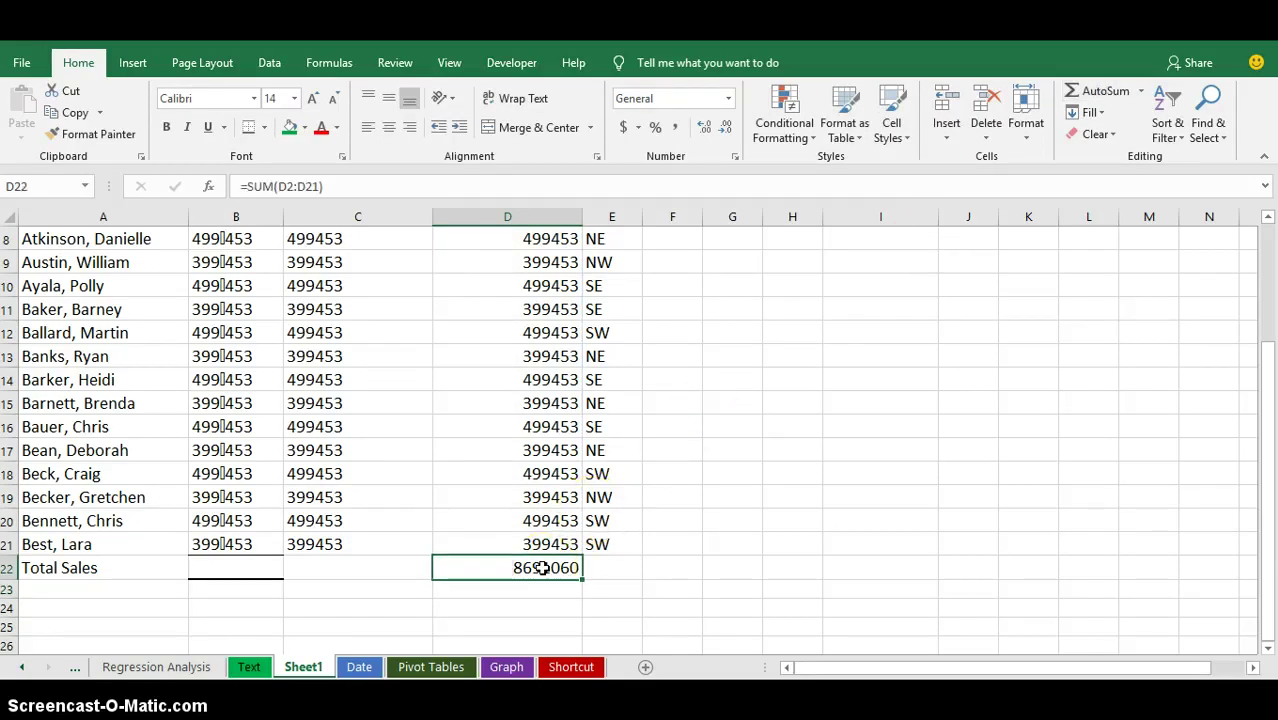
{"action": "left_click", "coordinate": [673, 137]}
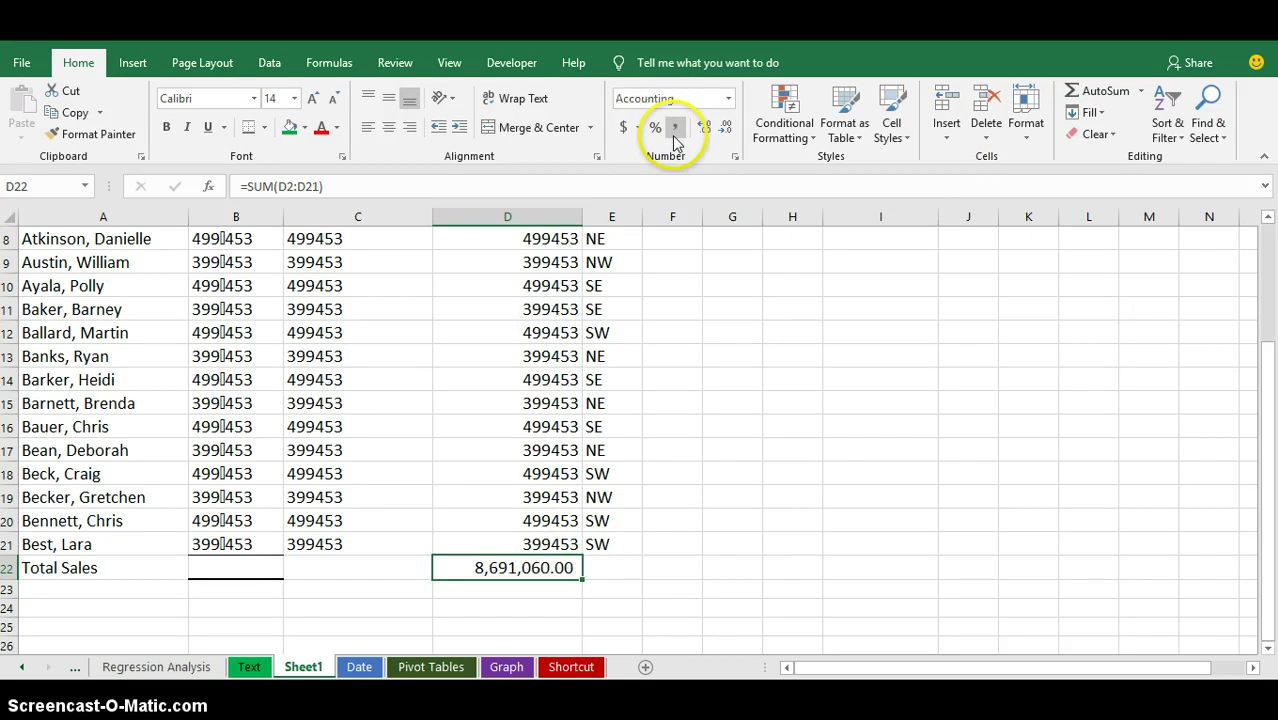
{"action": "left_click", "coordinate": [727, 128]}
{"action": "left_click", "coordinate": [725, 124]}
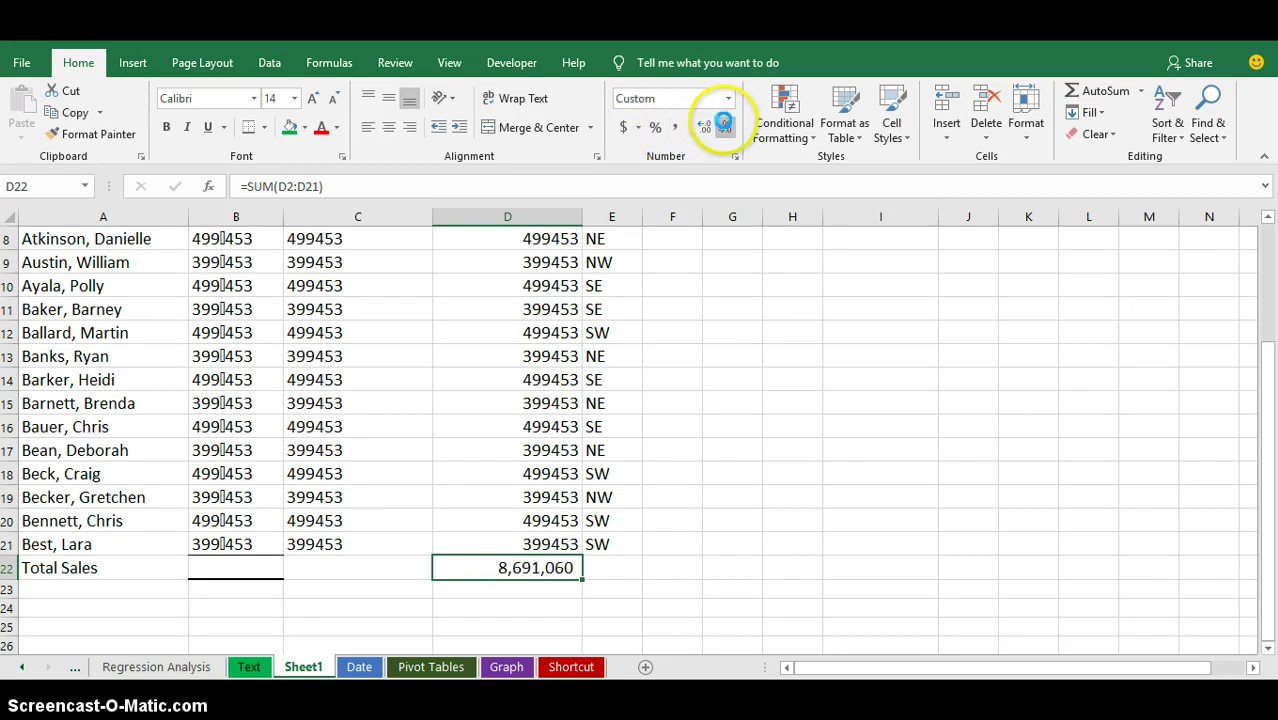
- Delete the original Sales Figure column B and the CLEAN formula column, keeping the Flash Fill figures with their total
{"action": "left_click", "coordinate": [1268, 240]}
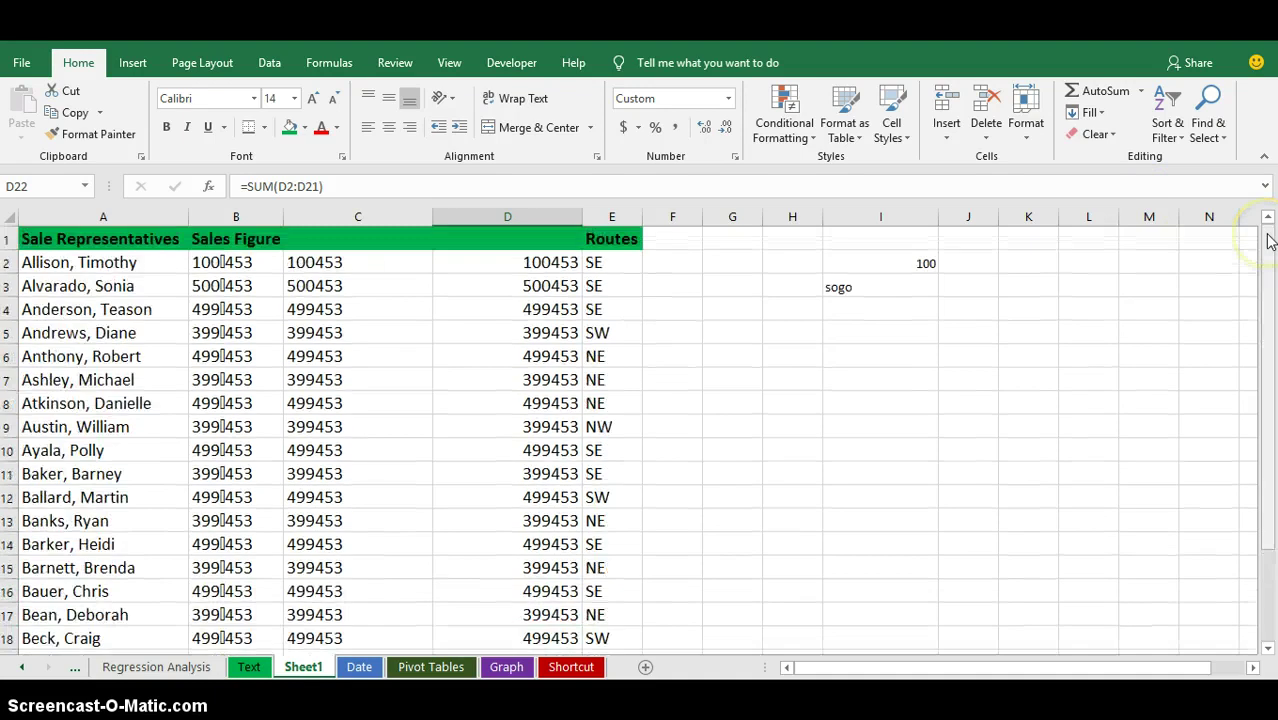
{"action": "left_click", "coordinate": [548, 263]}
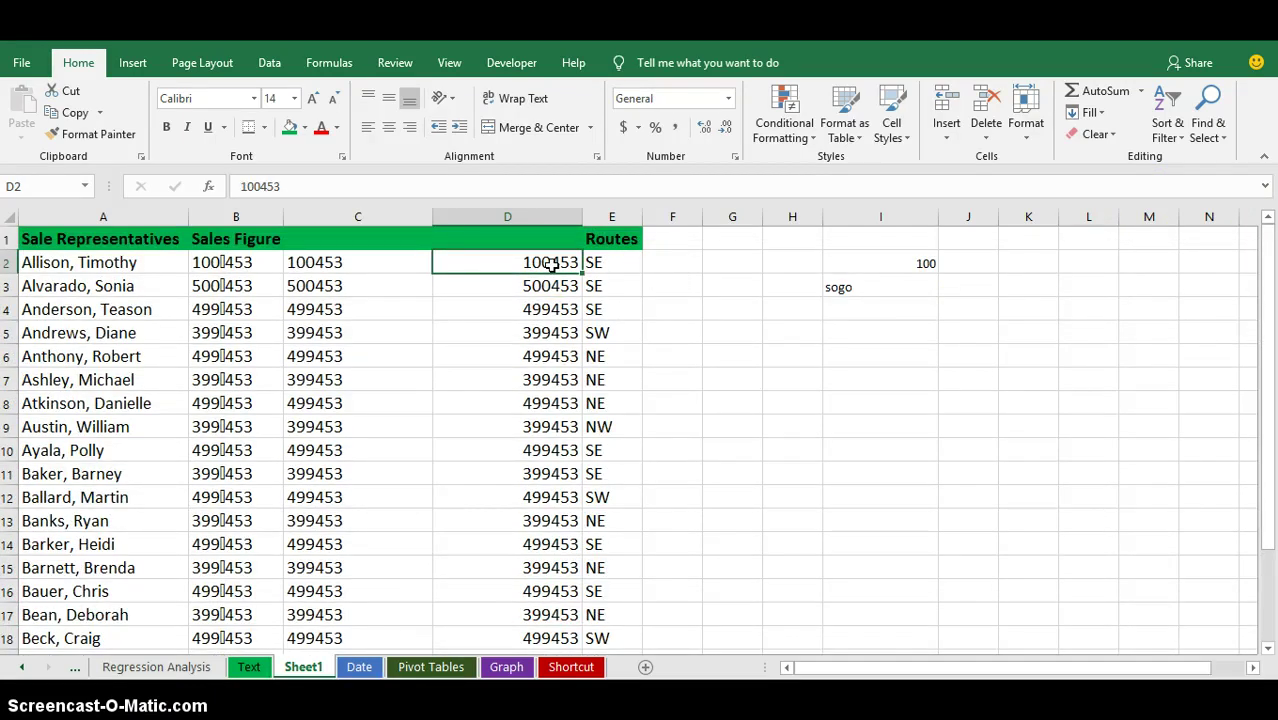
{"action": "right_click", "coordinate": [241, 218]}
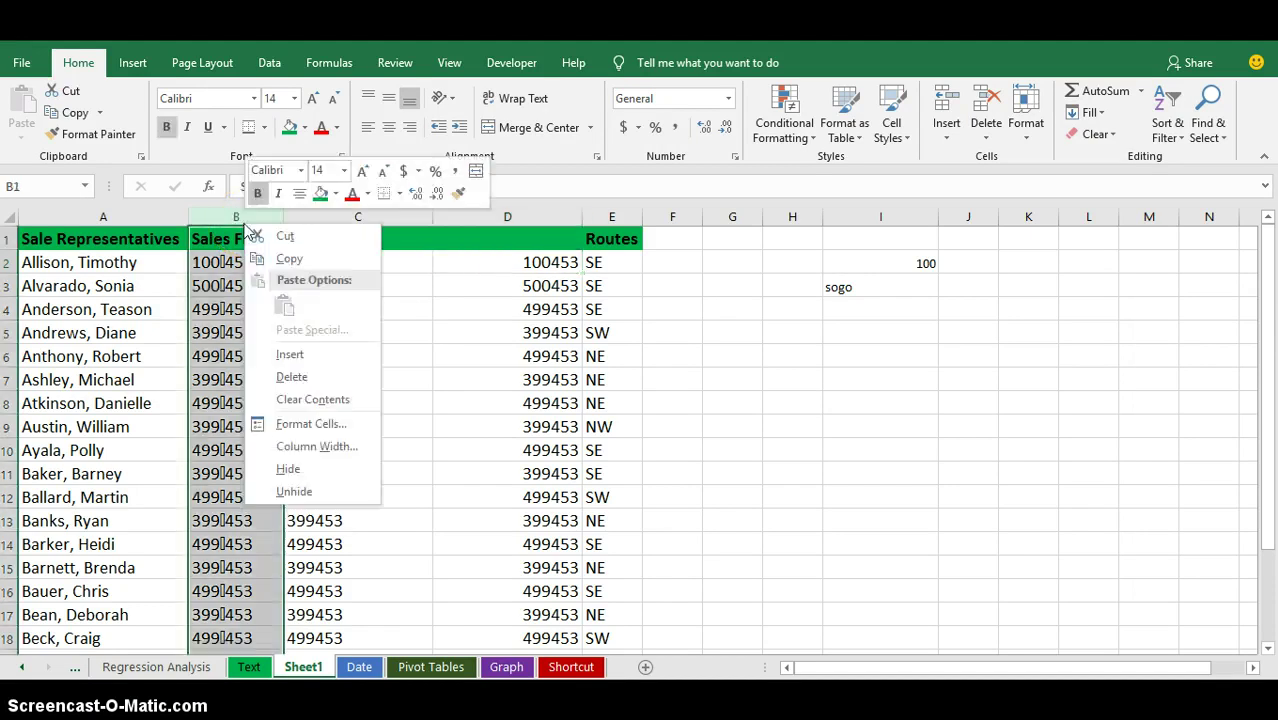
{"action": "left_click", "coordinate": [298, 378]}
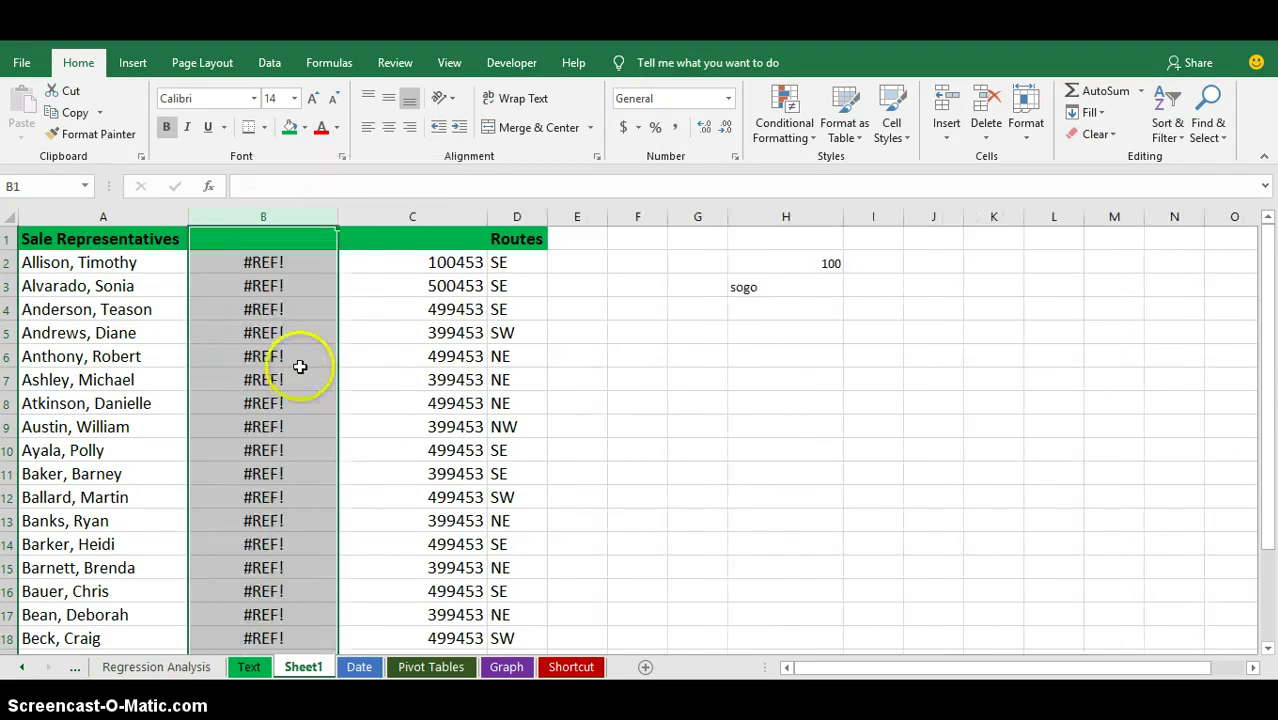
{"action": "right_click", "coordinate": [272, 228]}
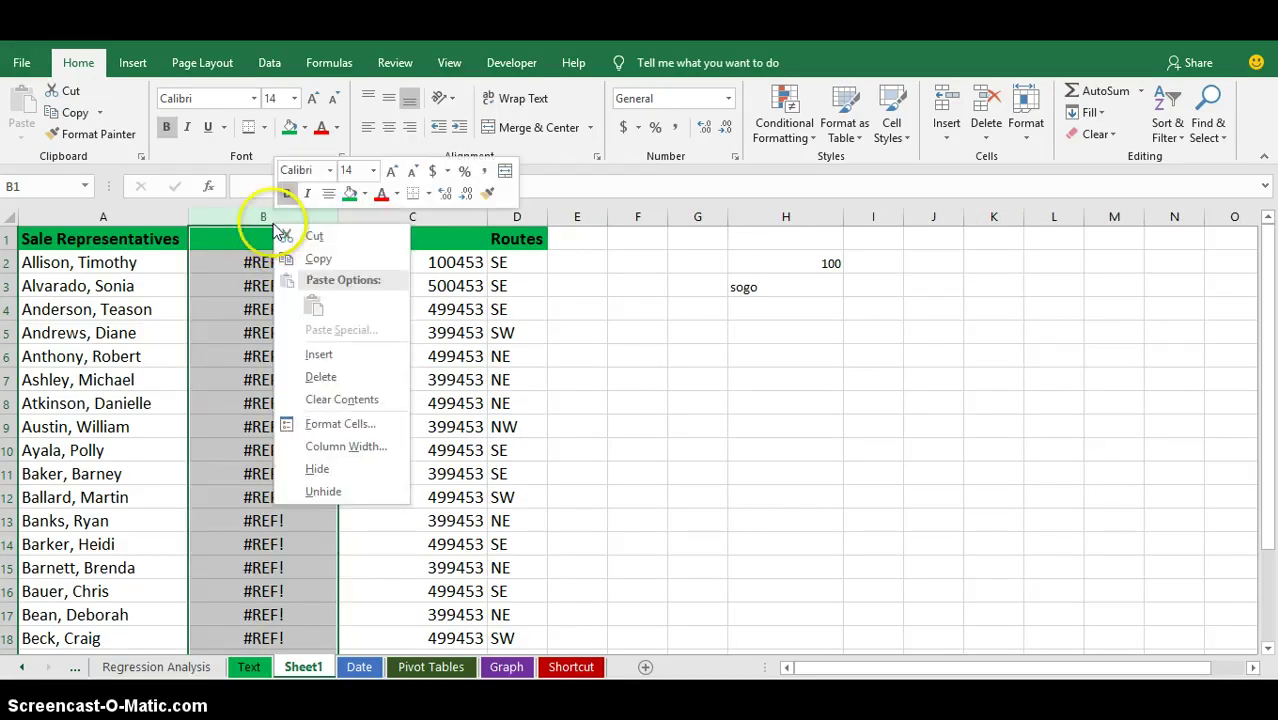
{"action": "left_click", "coordinate": [336, 377]}
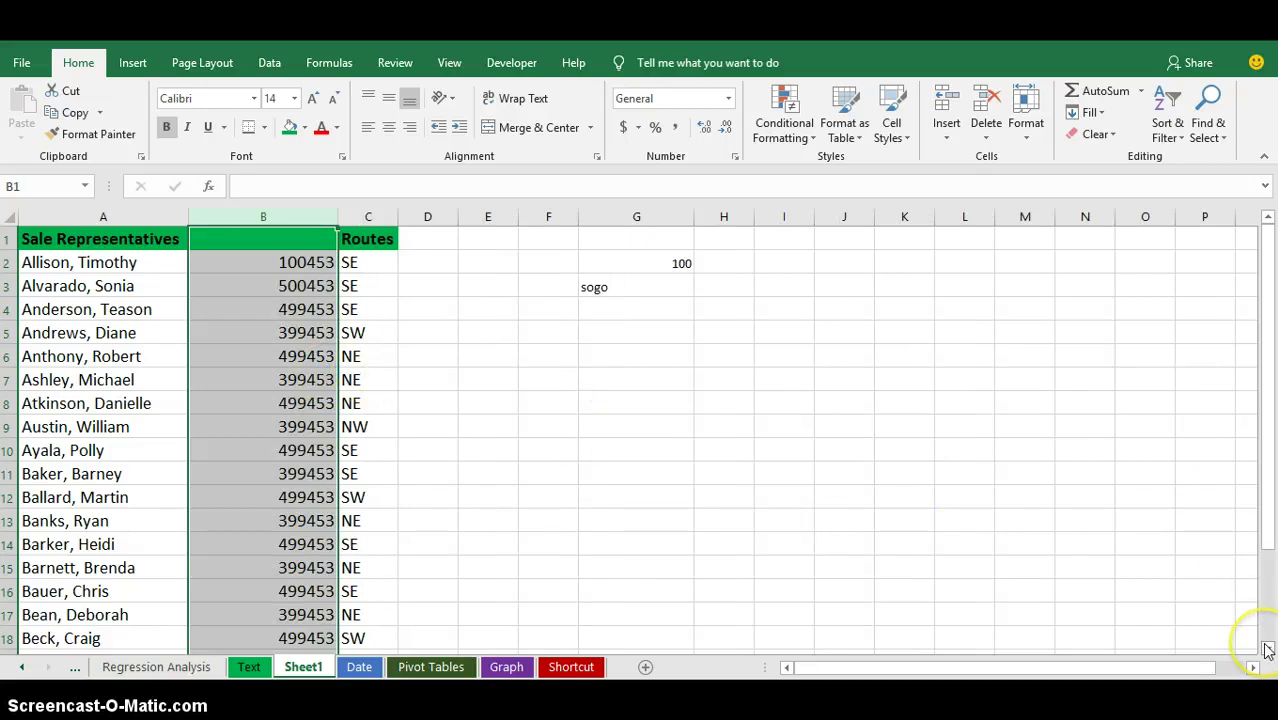
{"action": "scroll", "coordinate": [1266, 648], "scroll_direction": "down", "scroll_amount": 3}
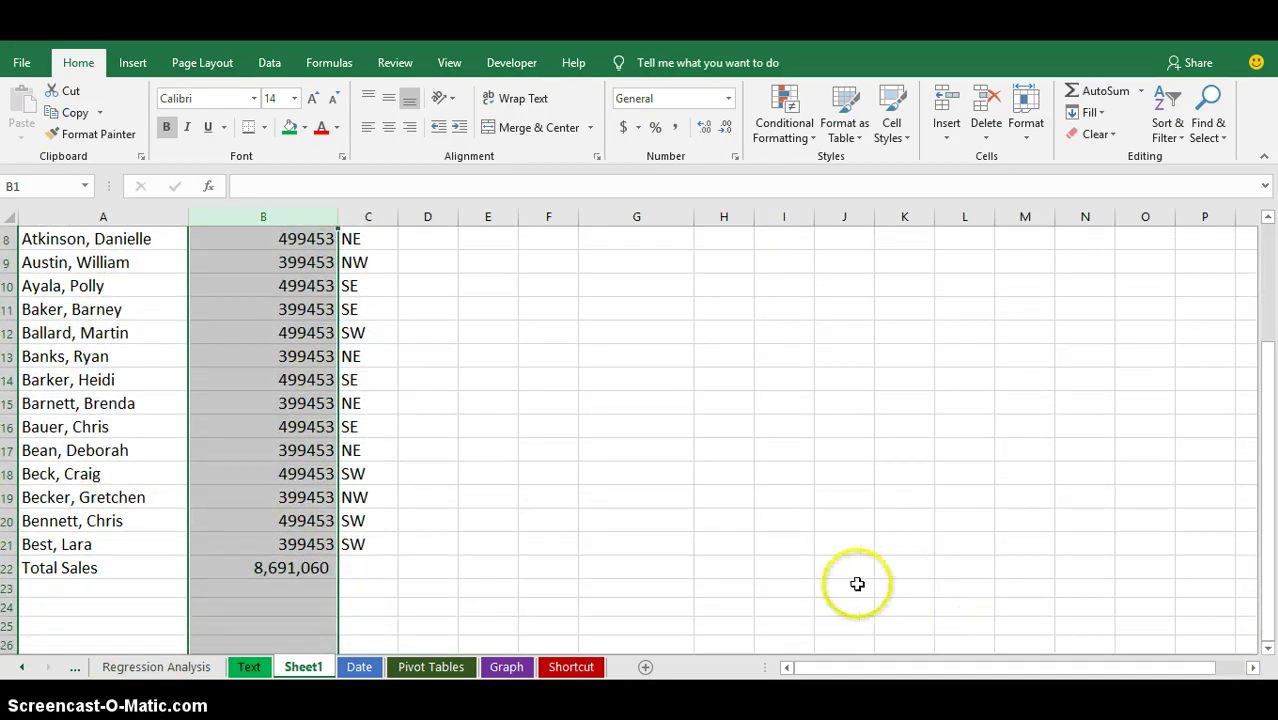
- Add a thin top border and a heavier bottom border to the sales total in B22
{"action": "left_click", "coordinate": [316, 570]}
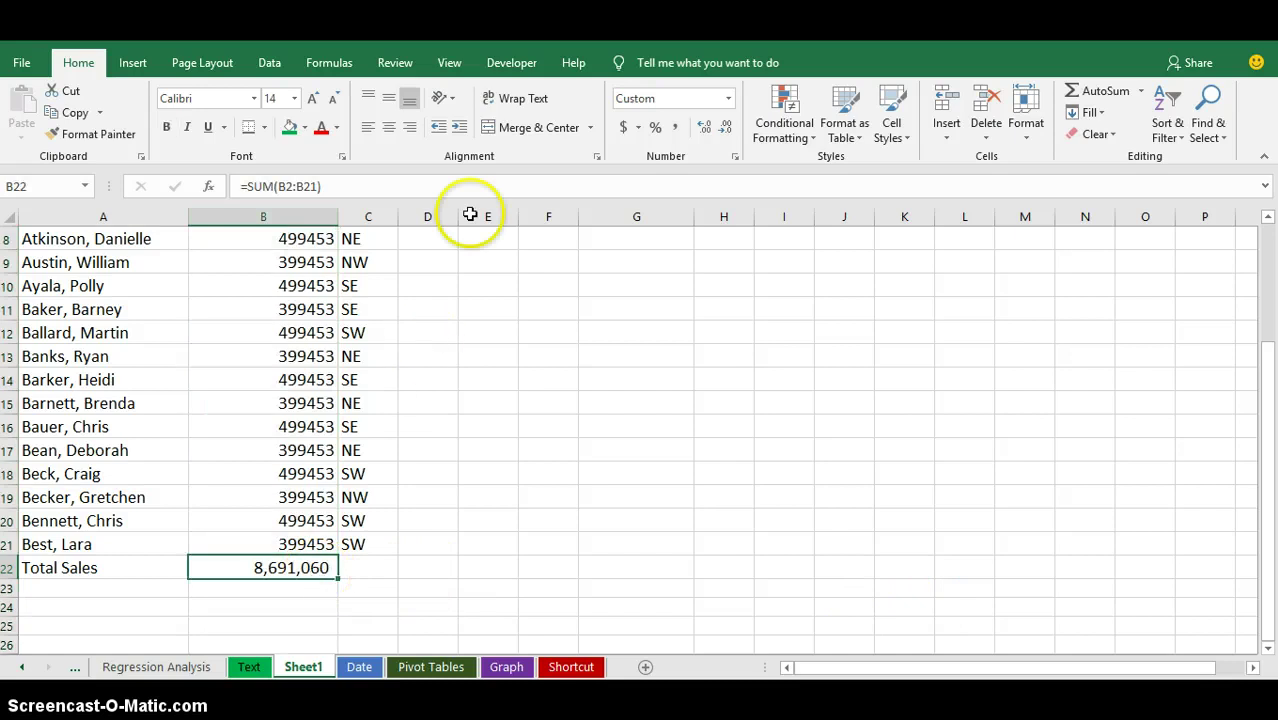
{"action": "left_click", "coordinate": [248, 128]}
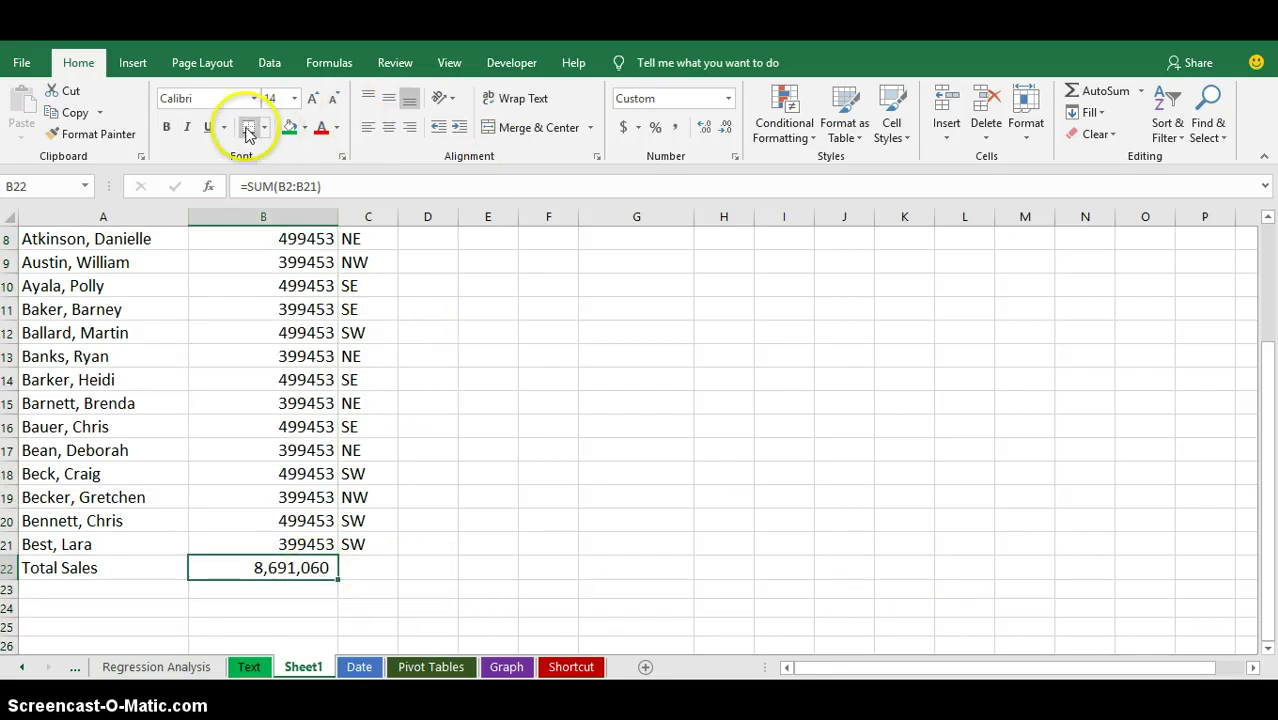
{"action": "left_click", "coordinate": [540, 374]}
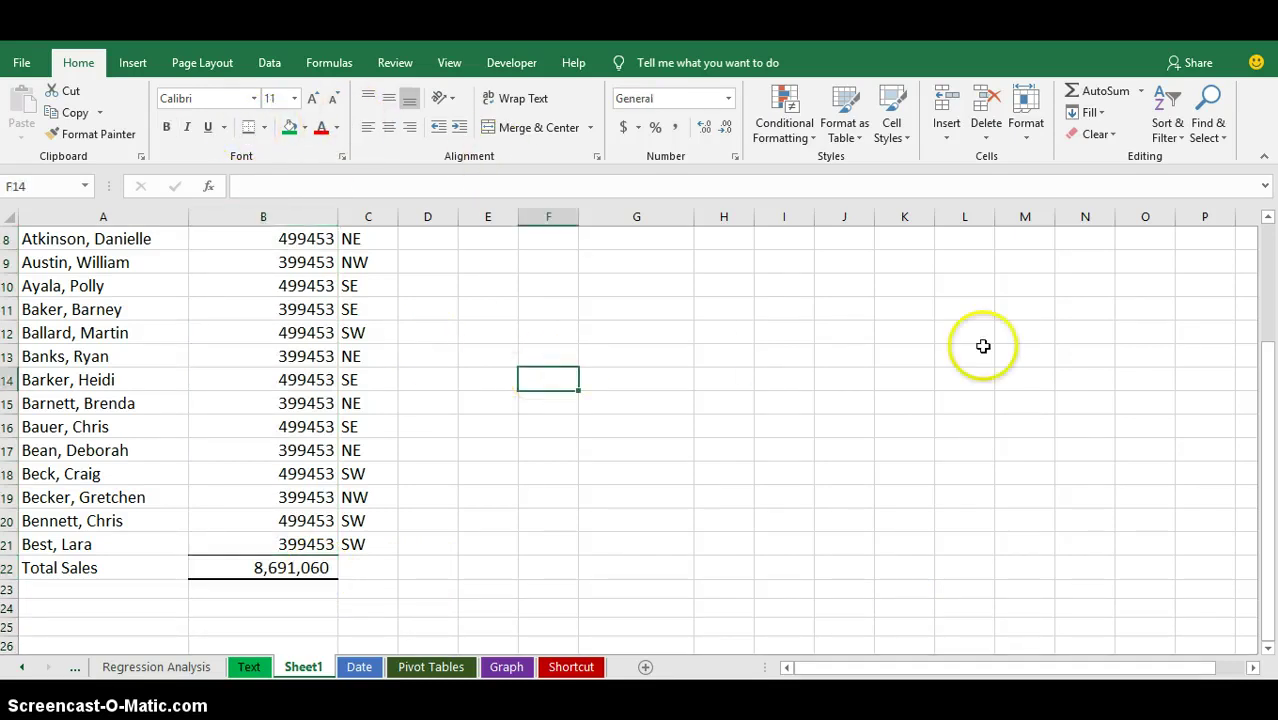
- Clear the leftover sample entries 100 and sogo from cells G2:G3
{"action": "scroll", "coordinate": [1268, 248], "scroll_direction": "up", "scroll_amount": 3}
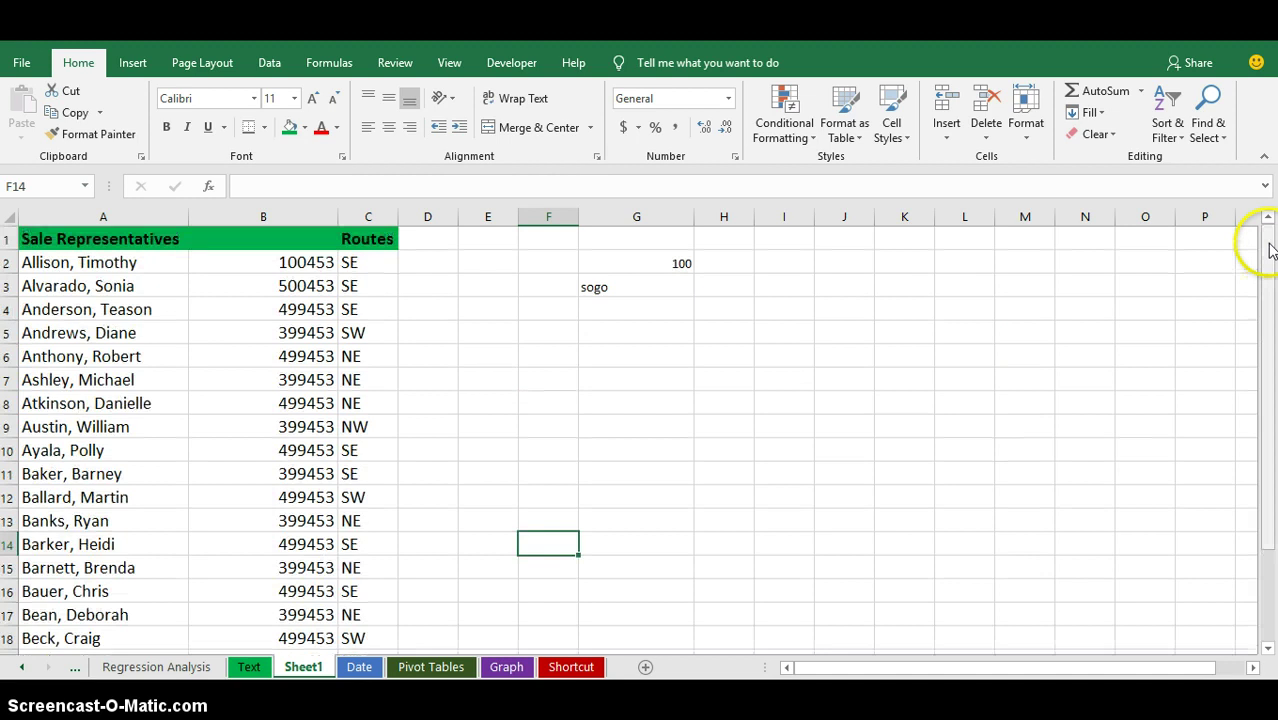
{"action": "left_click", "coordinate": [660, 262]}
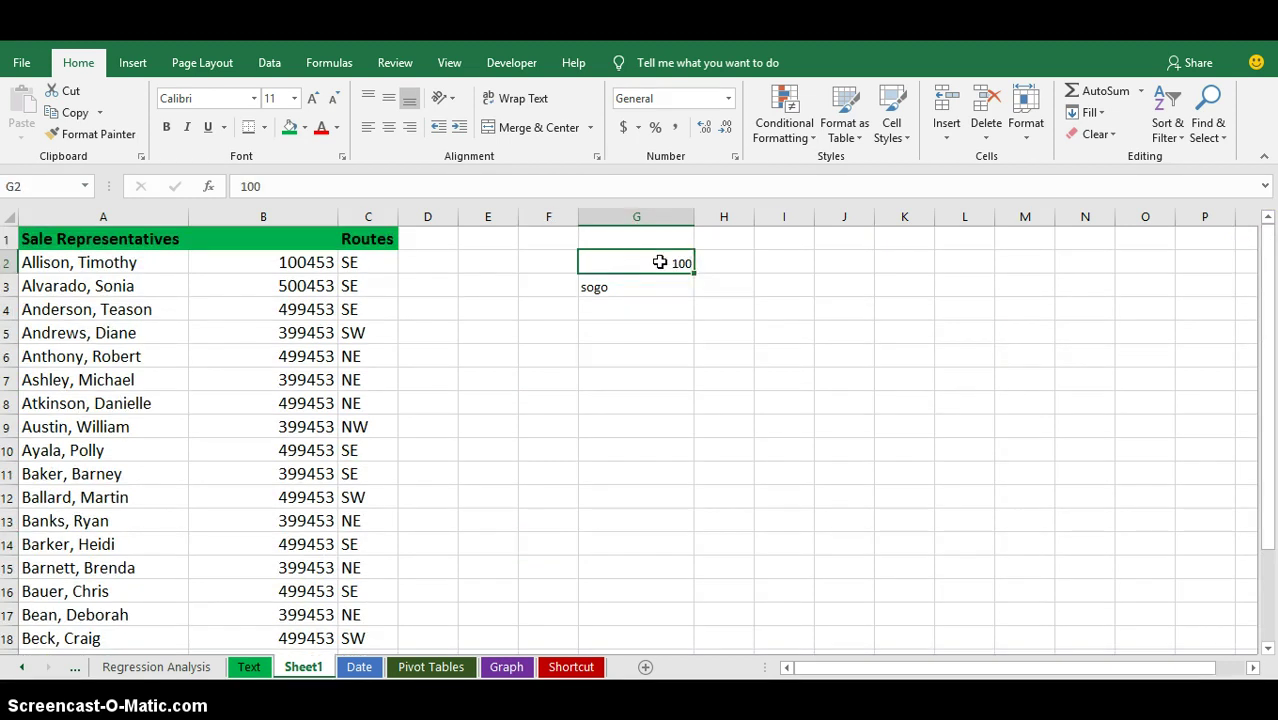
{"action": "left_click_drag", "start_coordinate": [660, 263], "coordinate": [659, 283]}
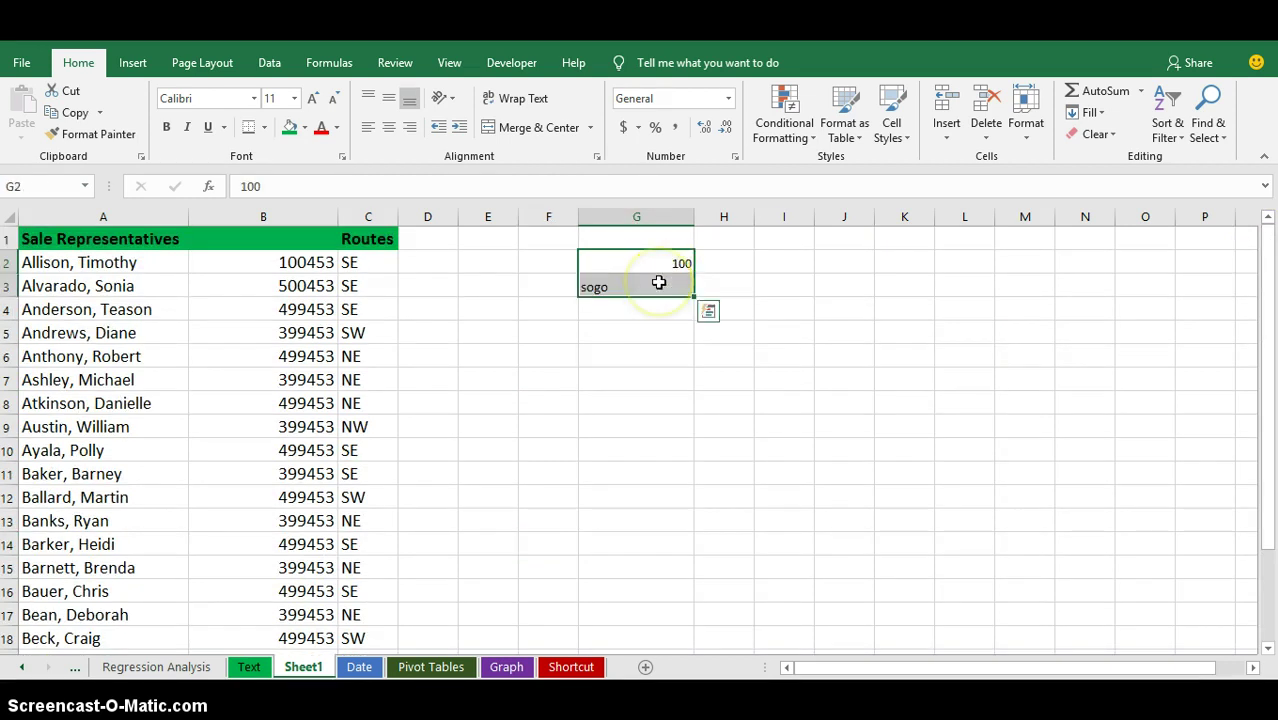
{"action": "key", "text": "Delete"}
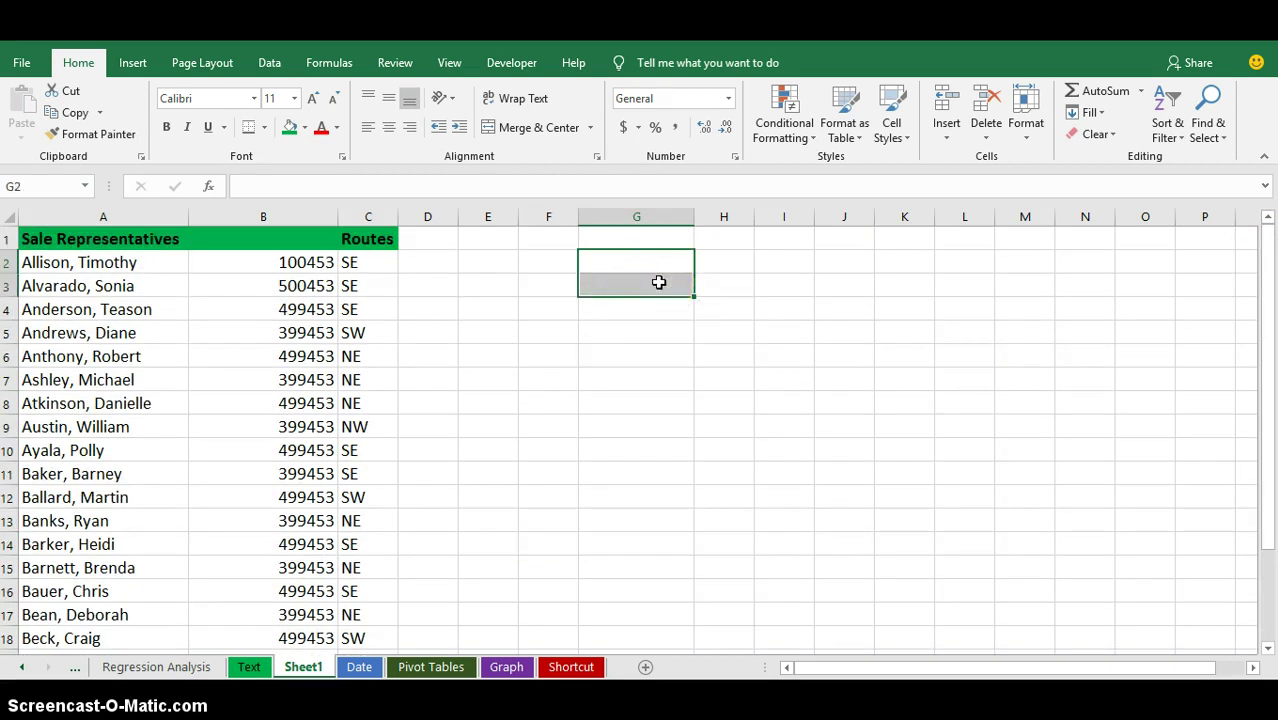